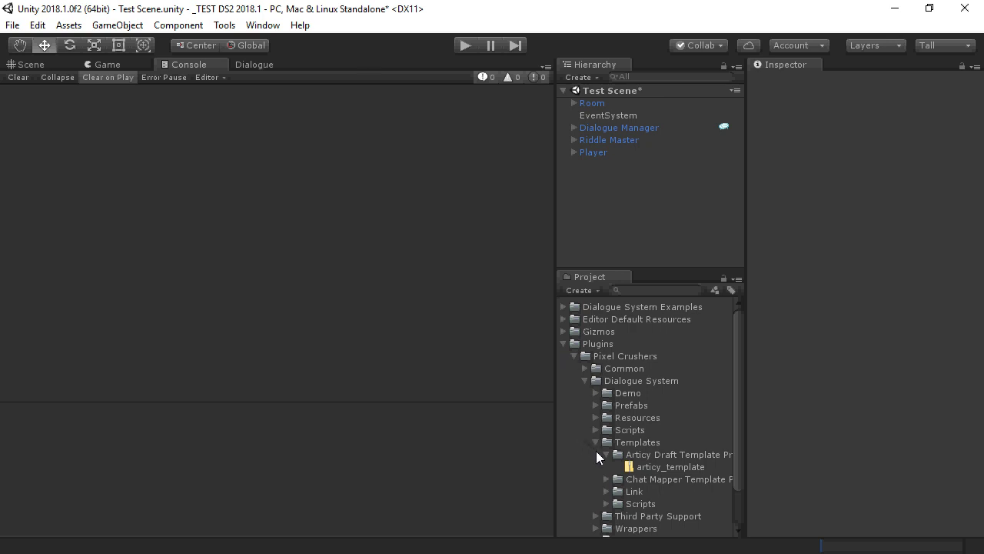
- Select the articy_template asset in the Dialogue System Templates folder
{"action": "left_click", "coordinate": [660, 465]}
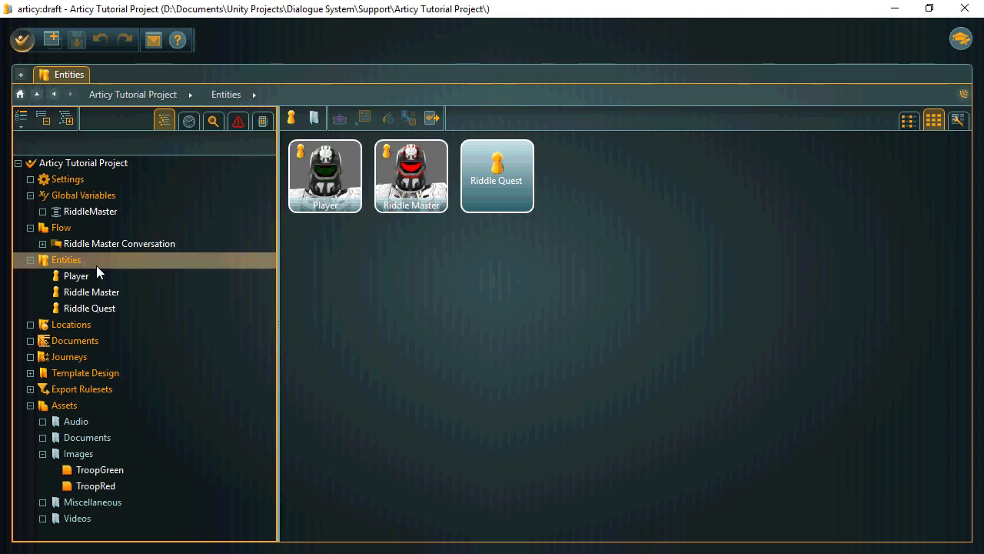
- Look over the Player and Riddle Master entity details under Template Design
{"action": "left_click", "coordinate": [30, 373]}
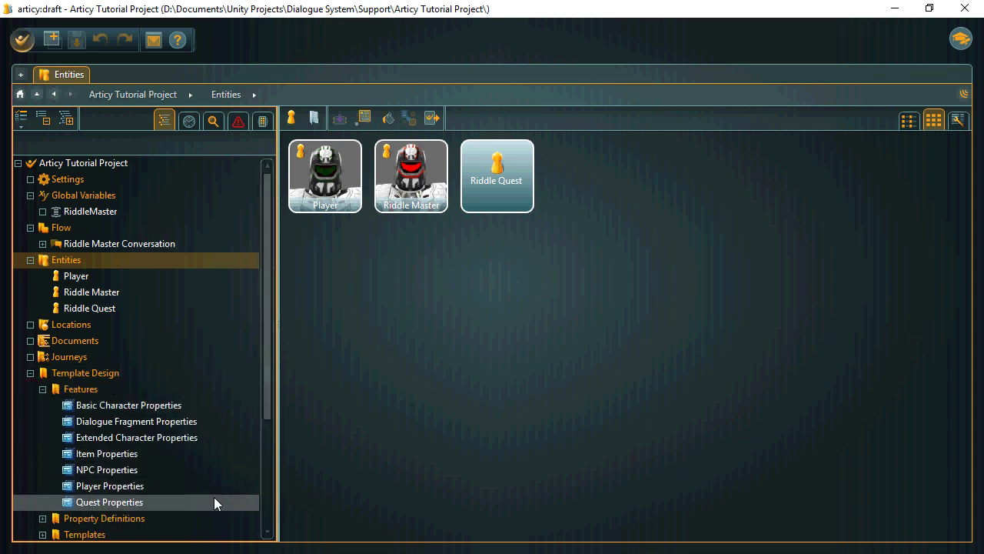
{"action": "left_click", "coordinate": [30, 373]}
{"action": "left_click", "coordinate": [70, 279]}
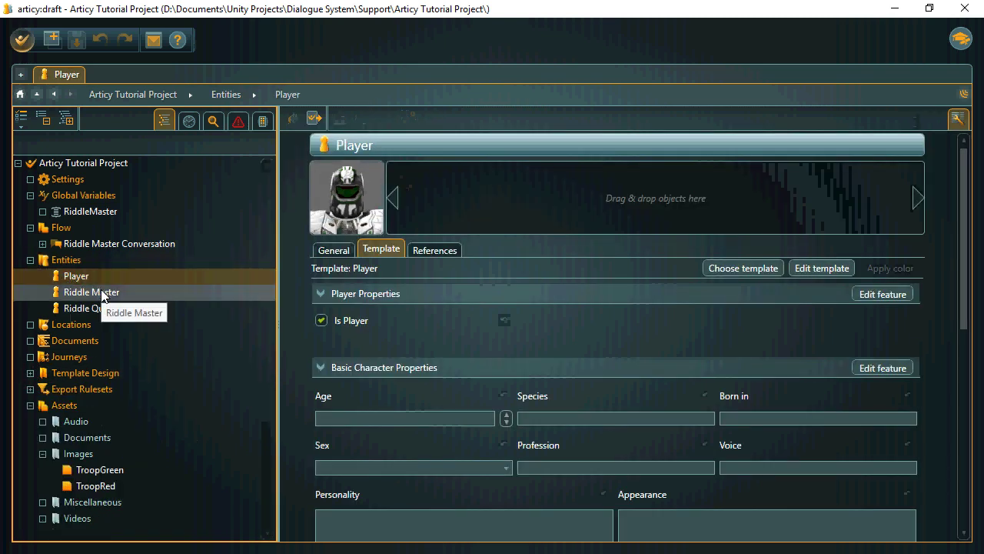
{"action": "left_click", "coordinate": [101, 293]}
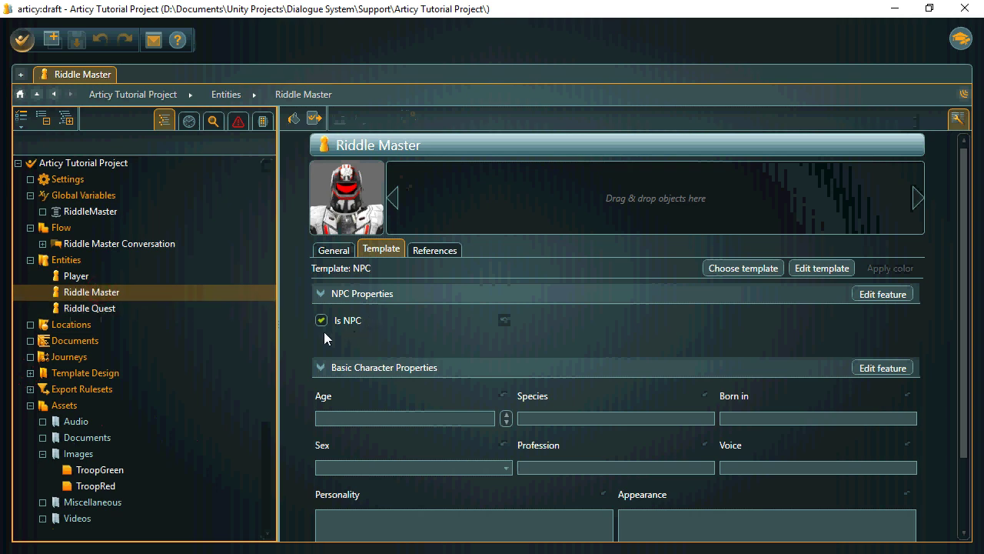
- Read Riddle Quest's description and quest properties, then open the RiddleMaster variable set
{"action": "left_click", "coordinate": [102, 308]}
{"action": "left_click", "coordinate": [332, 249]}
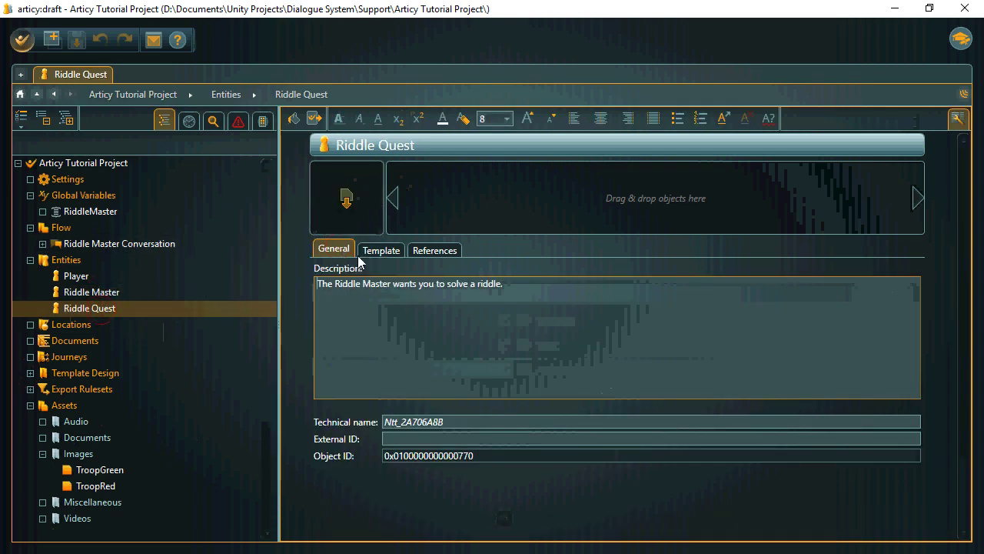
{"action": "left_click", "coordinate": [371, 251]}
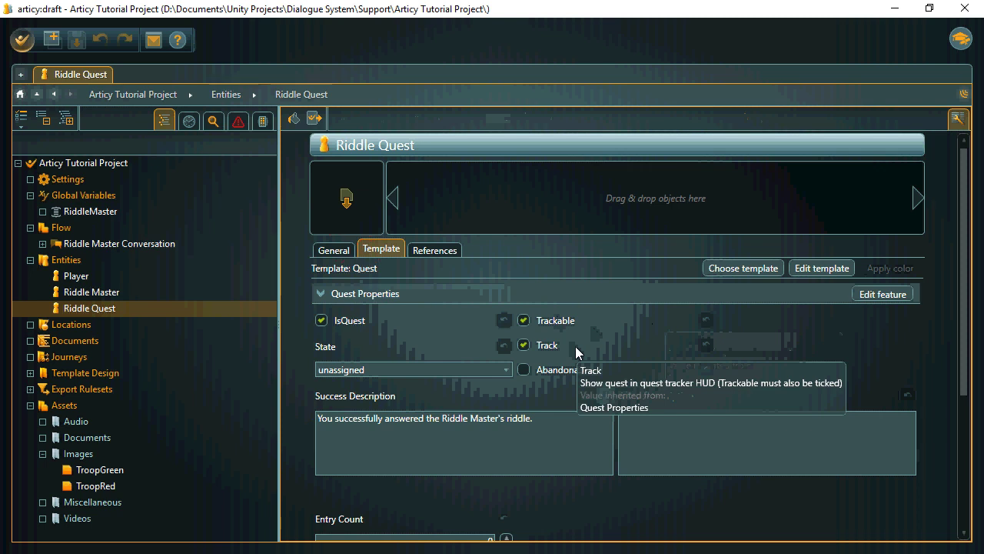
{"action": "left_click", "coordinate": [91, 213]}
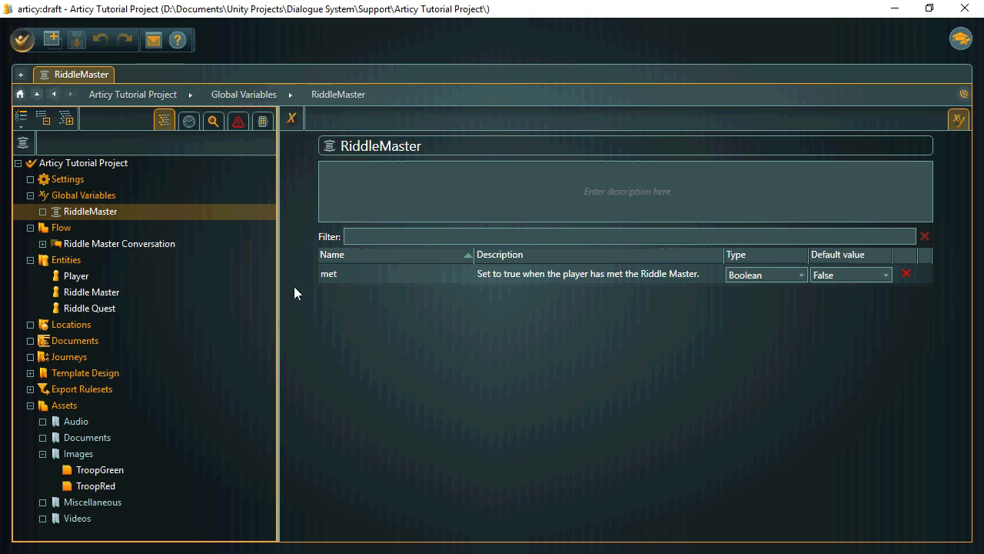
- Open the Riddle Master Conversation flow and read its RiddleMaster.met == false condition and pin instructions
{"action": "left_click", "coordinate": [146, 243]}
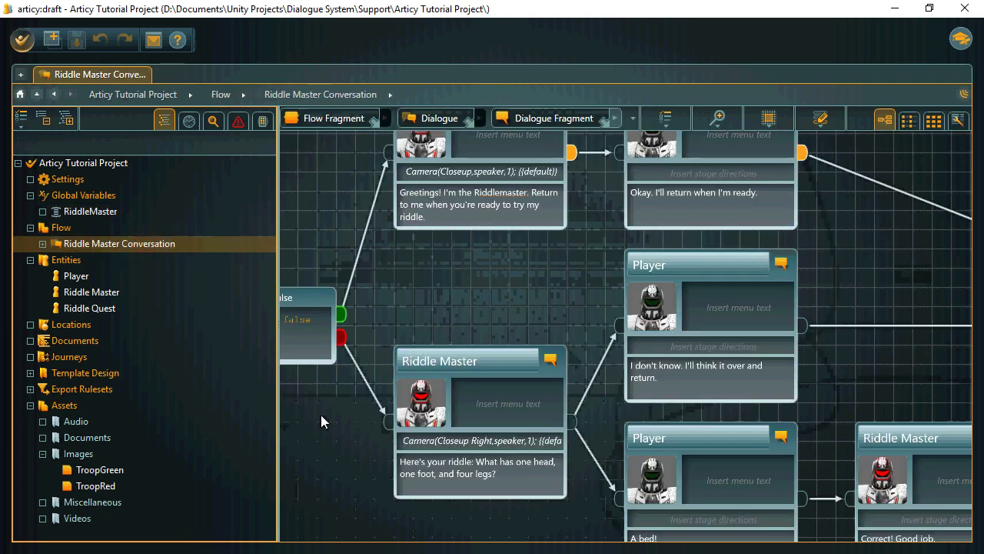
{"action": "middle_click_drag", "start_coordinate": [323, 420], "coordinate": [599, 430]}
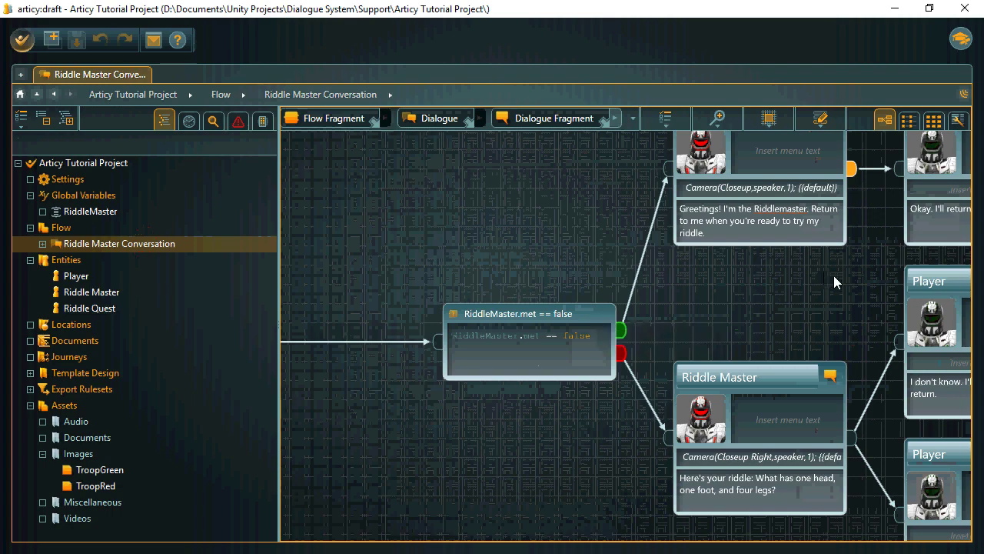
{"action": "middle_click_drag", "start_coordinate": [835, 279], "coordinate": [475, 344]}
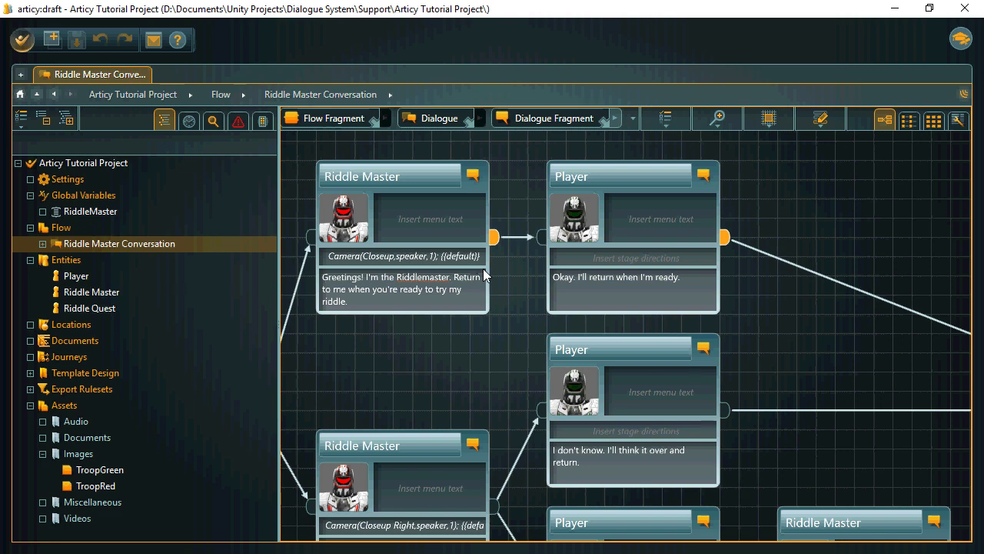
{"action": "mouse_move", "coordinate": [493, 253]}
{"action": "mouse_move", "coordinate": [724, 237]}
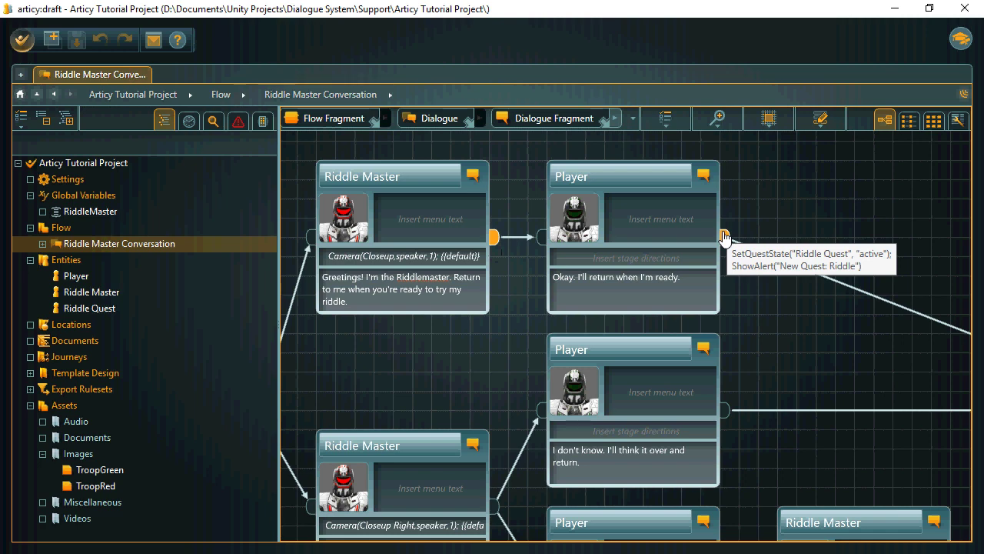
- Pan through the flow to the riddle answer nodes and the conversation's end
{"action": "right_click_drag", "start_coordinate": [899, 385], "coordinate": [961, 339]}
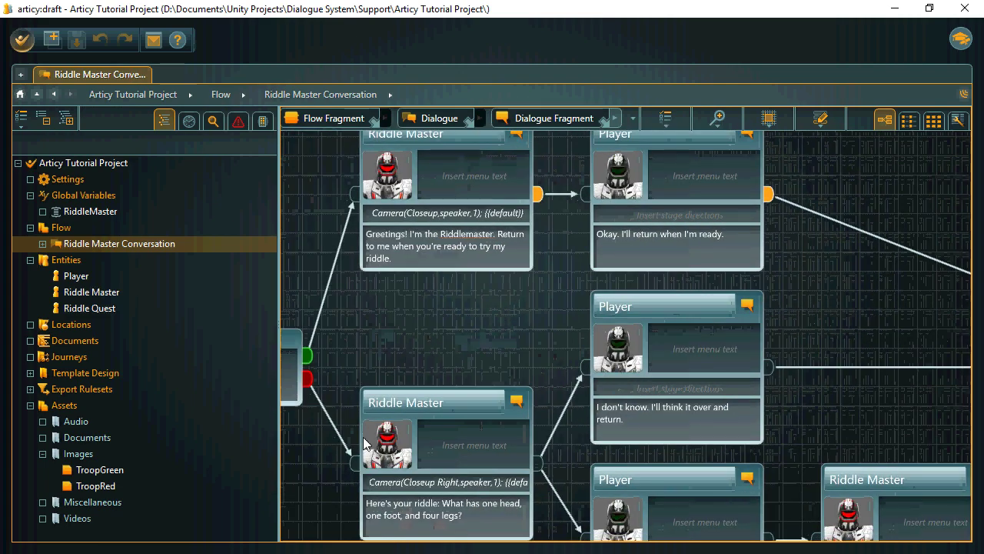
{"action": "right_click_drag", "start_coordinate": [315, 462], "coordinate": [506, 457]}
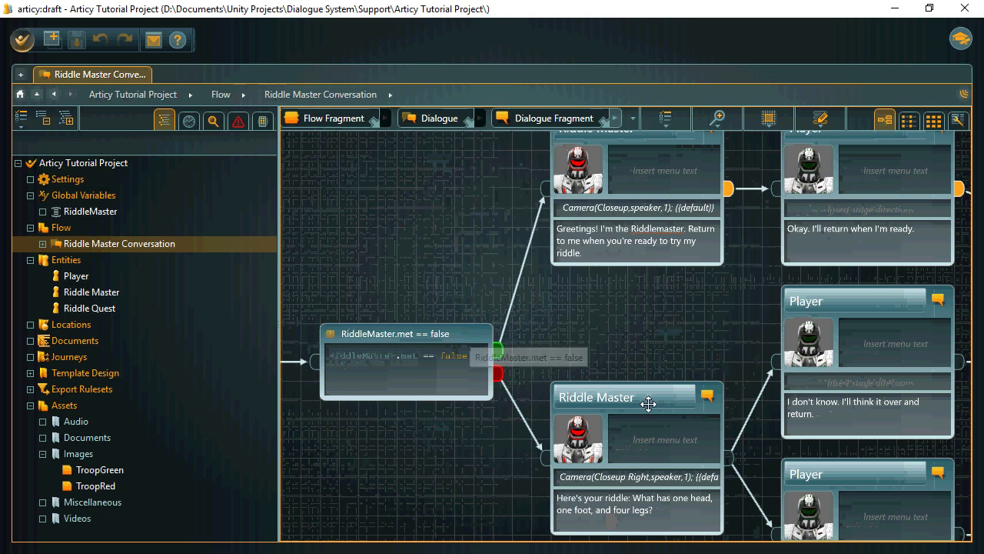
{"action": "right_click_drag", "start_coordinate": [774, 460], "coordinate": [522, 374]}
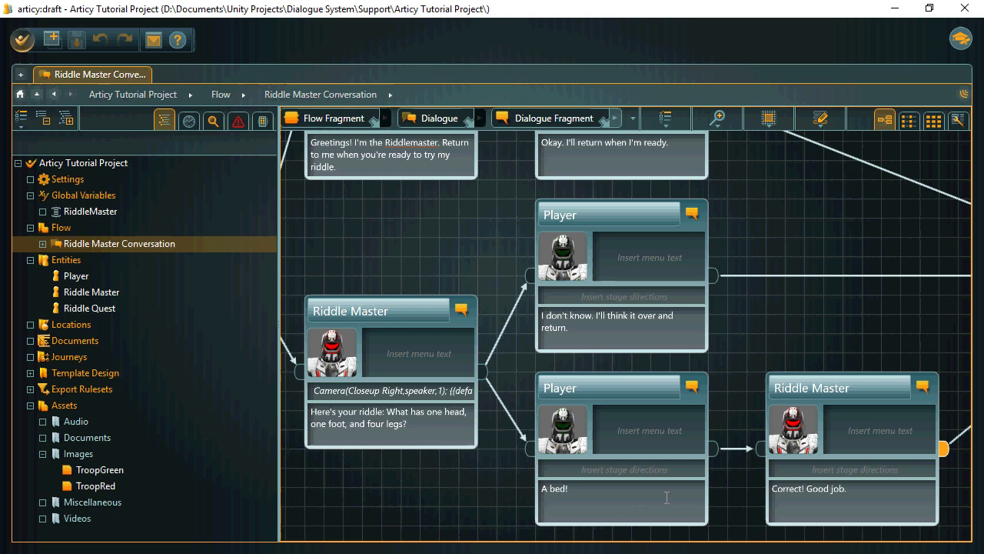
{"action": "right_click_drag", "start_coordinate": [948, 477], "coordinate": [743, 464]}
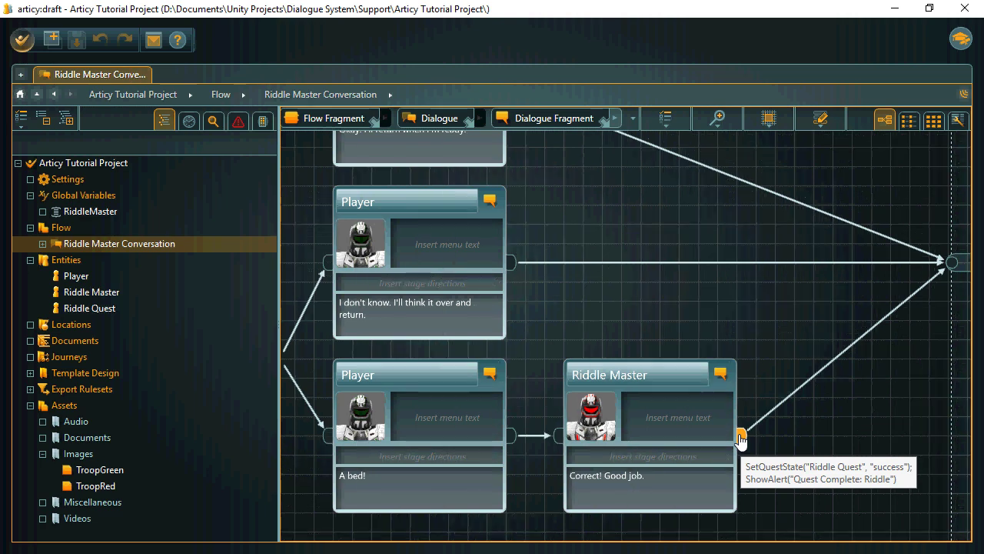
- Export the full Articy Tutorial Project as .xml into the Articy Tutorial folder, then return to Unity
{"action": "left_click", "coordinate": [20, 41]}
{"action": "left_click", "coordinate": [48, 153]}
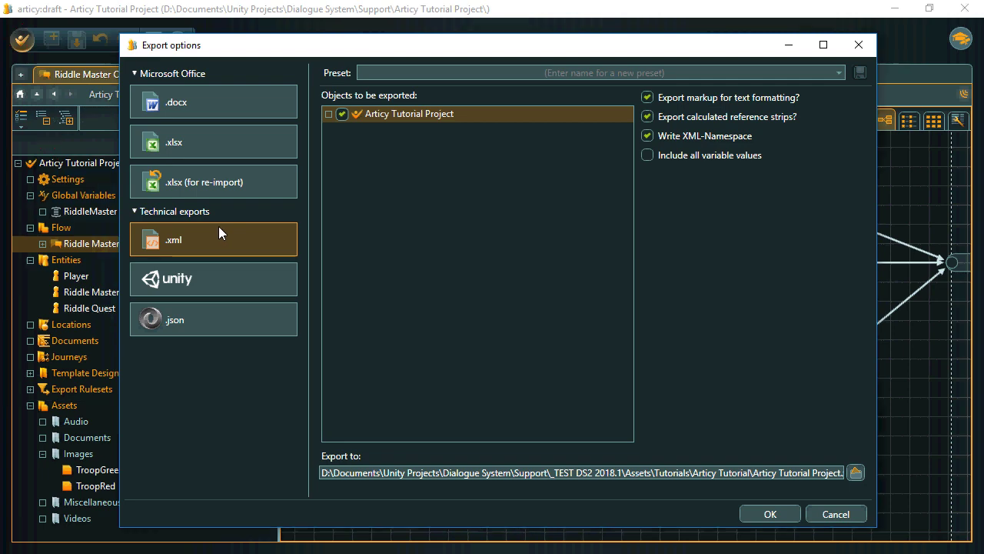
{"action": "left_click", "coordinate": [768, 514]}
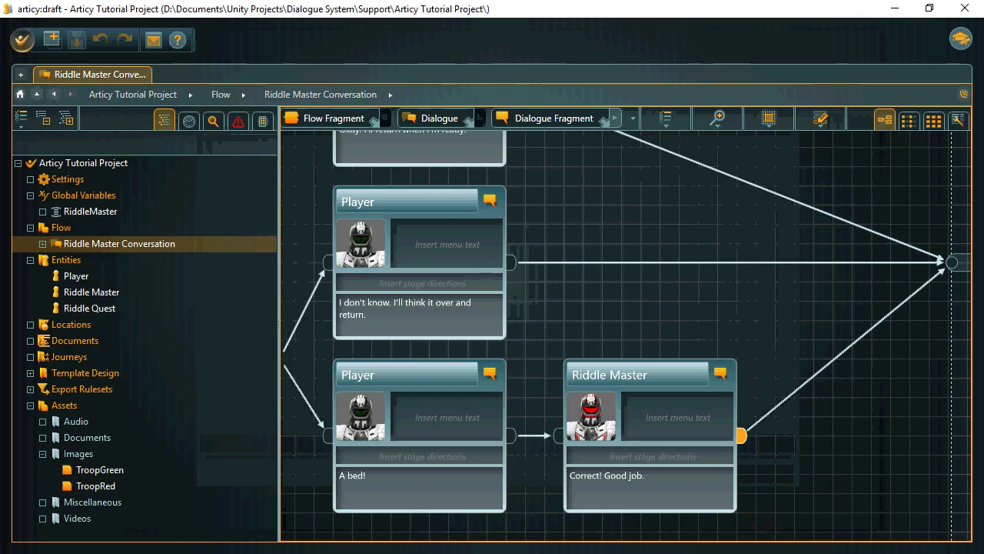
{"action": "key", "text": "alt+Tab"}
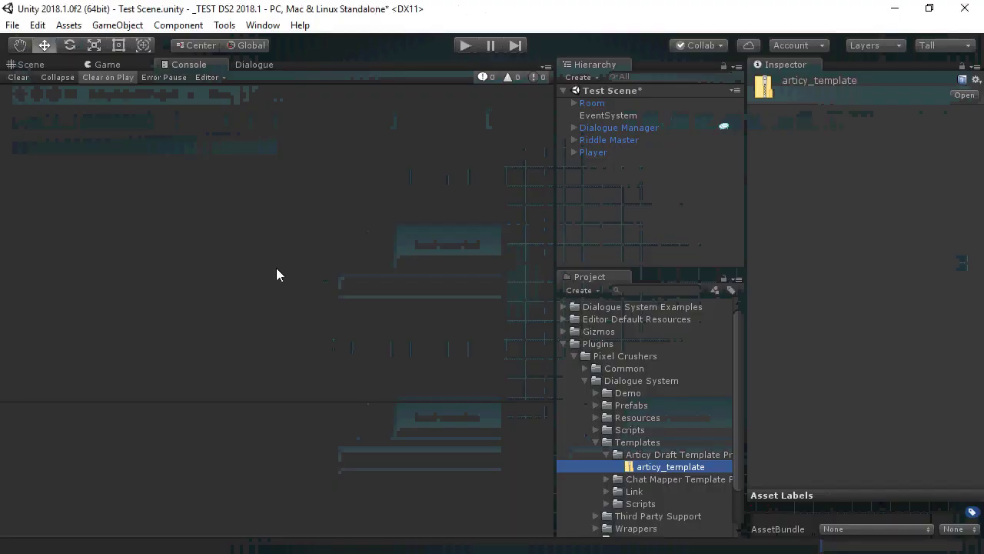
- Enable articy:draft import support via Pixel Crushers > Dialogue System > Import
{"action": "left_click", "coordinate": [228, 28]}
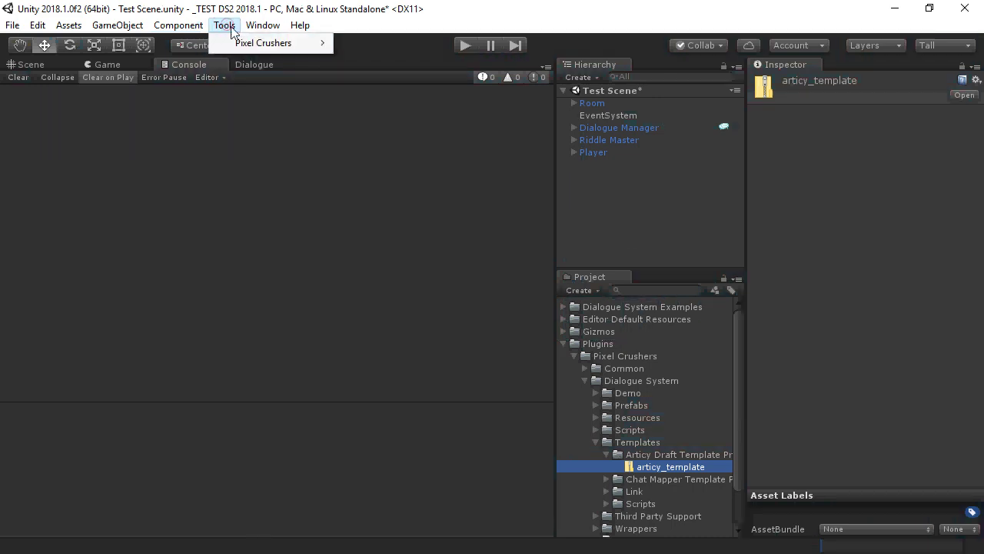
{"action": "mouse_move", "coordinate": [253, 42]}
{"action": "mouse_move", "coordinate": [384, 48]}
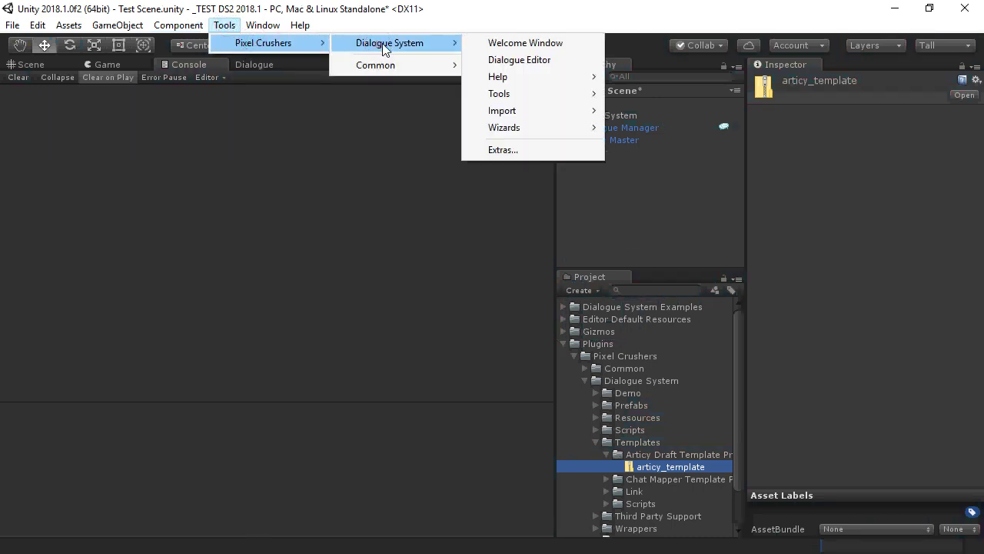
{"action": "left_click", "coordinate": [511, 109]}
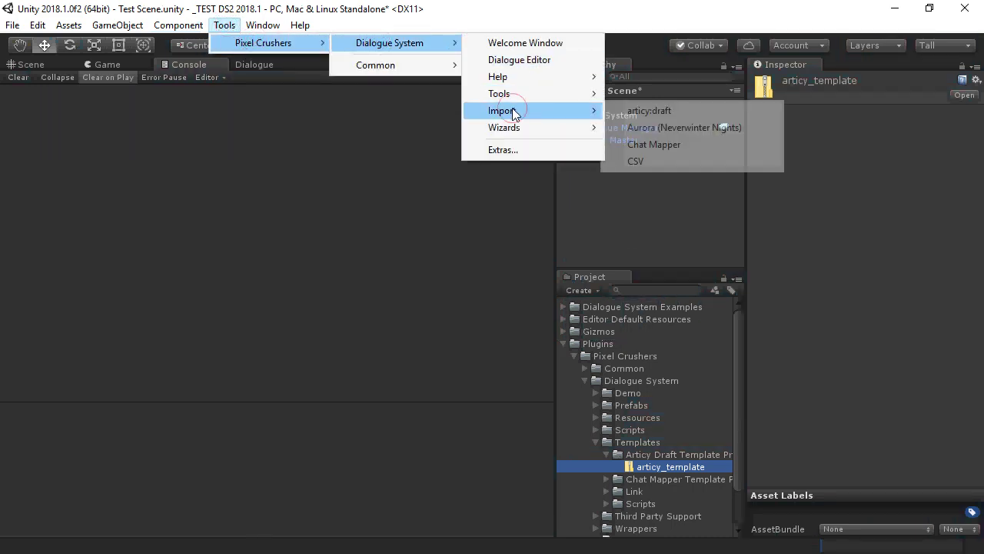
{"action": "left_click", "coordinate": [673, 110]}
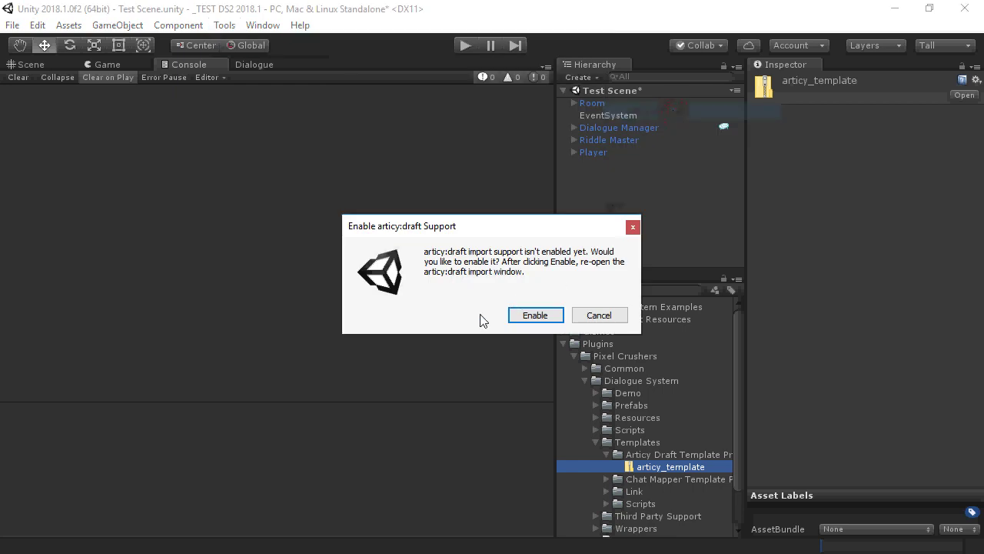
{"action": "left_click", "coordinate": [536, 315]}
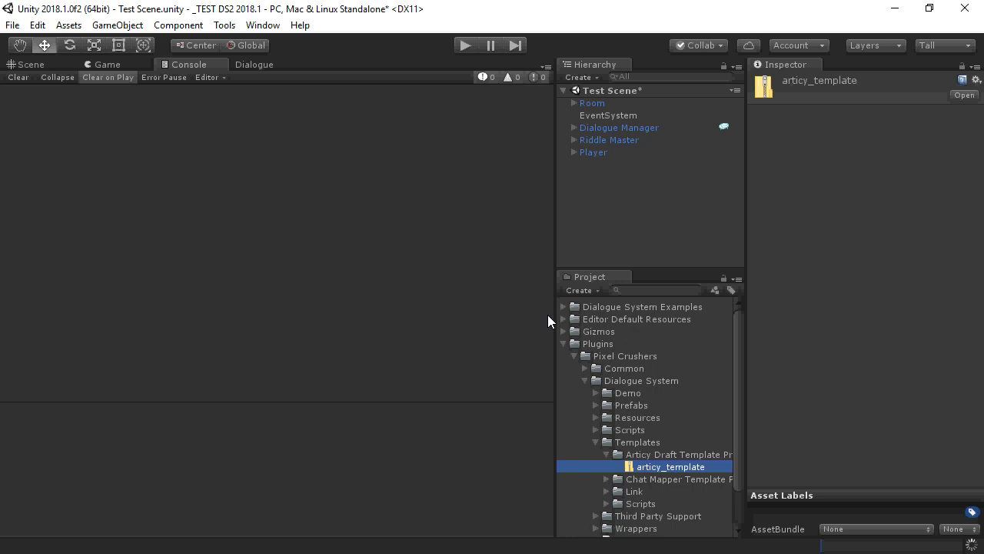
- Launch the articy:draft importer window from the same Import menu
{"action": "left_click", "coordinate": [224, 25]}
{"action": "left_click", "coordinate": [242, 43]}
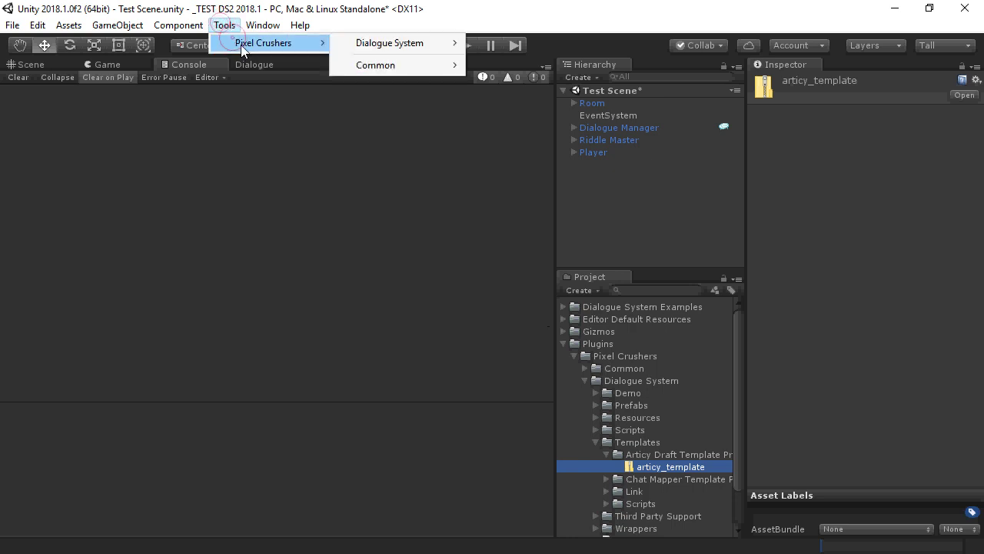
{"action": "left_click", "coordinate": [368, 46]}
{"action": "left_click", "coordinate": [498, 110]}
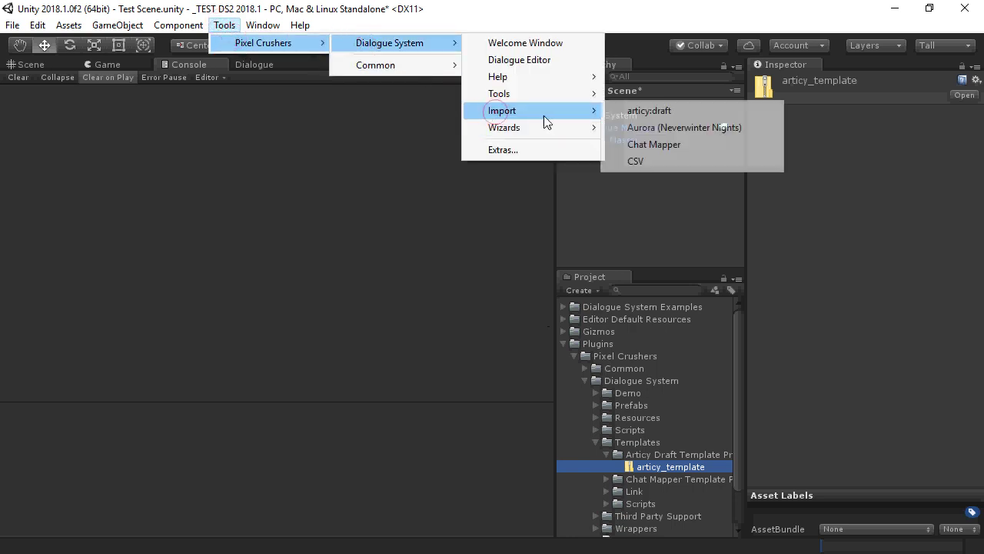
{"action": "left_click", "coordinate": [640, 114]}
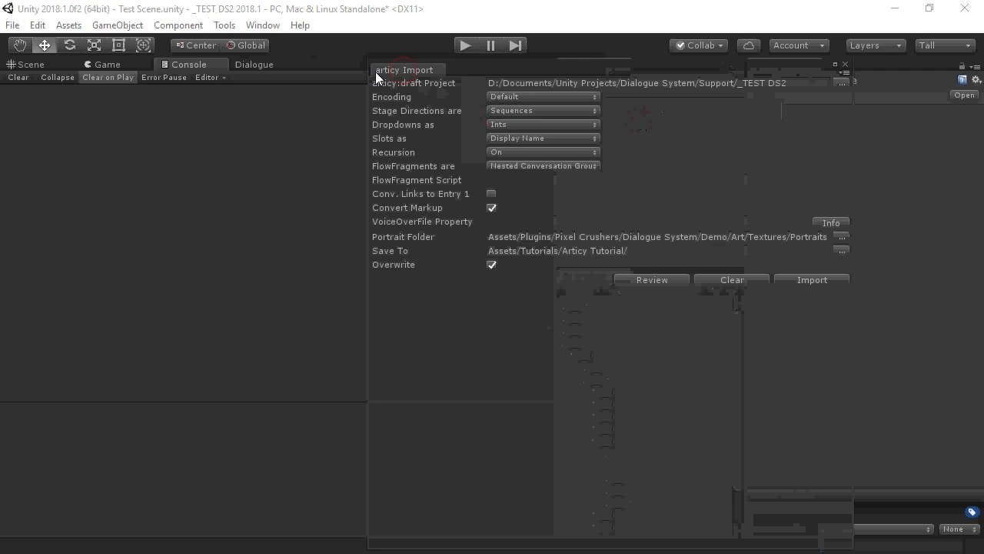
- Dock the Articy Import tab beside Dialogue and choose Articy Tutorial Project.xml as the source
{"action": "left_click_drag", "start_coordinate": [375, 71], "coordinate": [326, 70]}
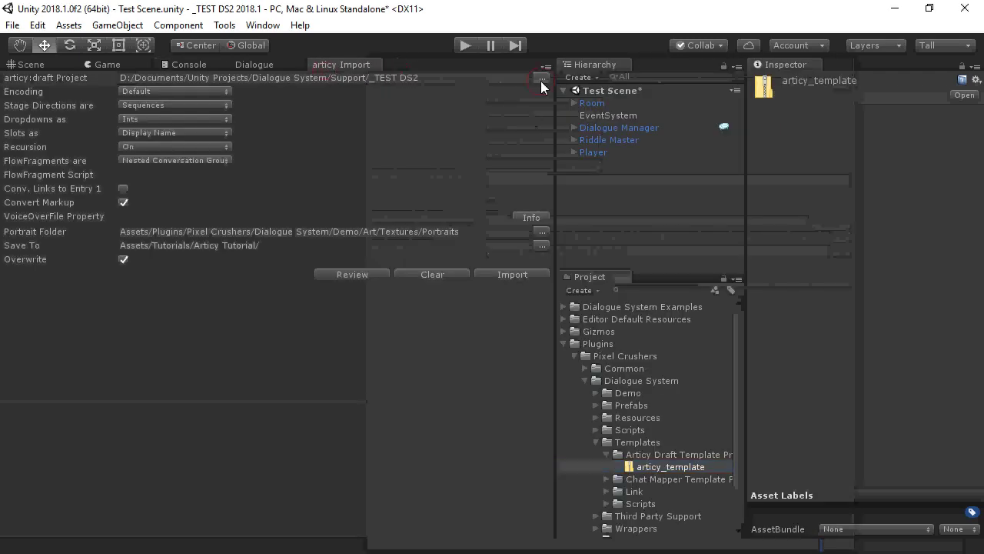
{"action": "left_click", "coordinate": [541, 79]}
{"action": "left_click", "coordinate": [217, 146]}
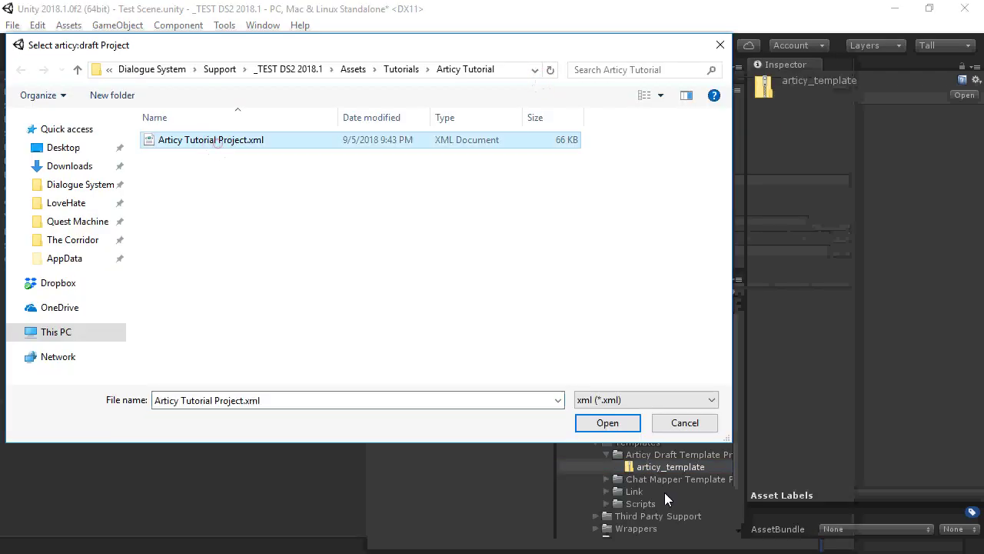
{"action": "left_click", "coordinate": [606, 422]}
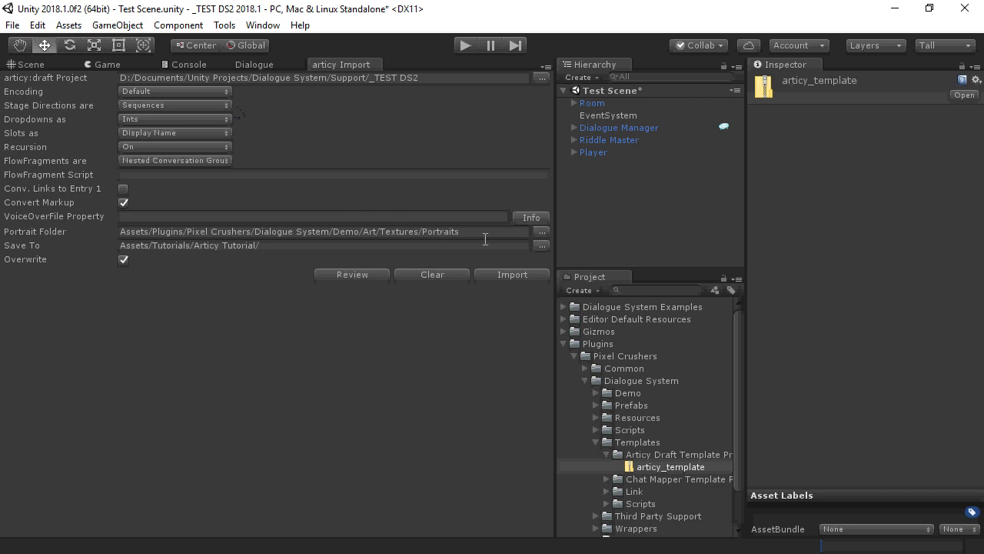
- Load the XML for review and check the entities, variables and dialogues to import
{"action": "left_click", "coordinate": [361, 276]}
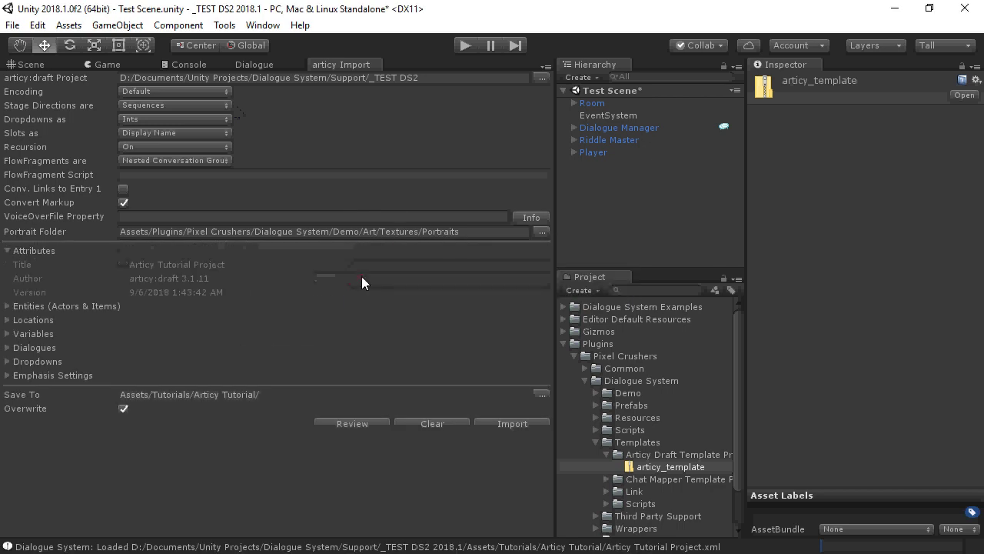
{"action": "left_click", "coordinate": [7, 306]}
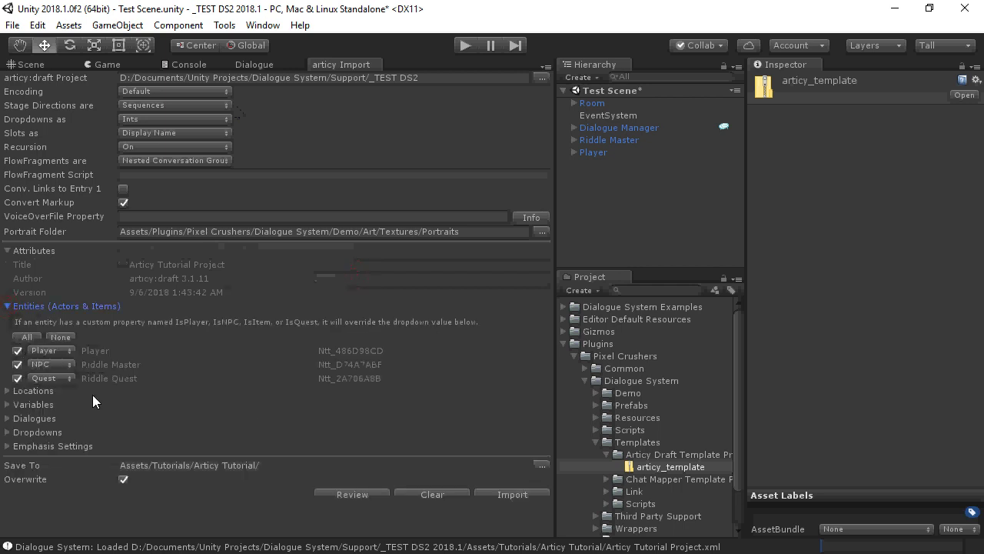
{"action": "left_click", "coordinate": [7, 306]}
{"action": "left_click", "coordinate": [7, 335]}
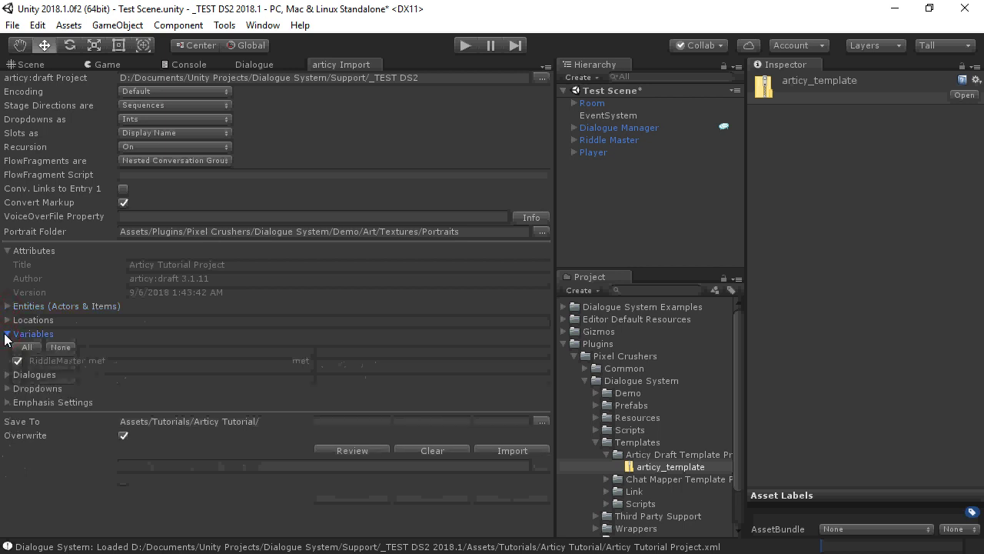
{"action": "left_click", "coordinate": [7, 335]}
{"action": "left_click", "coordinate": [7, 347]}
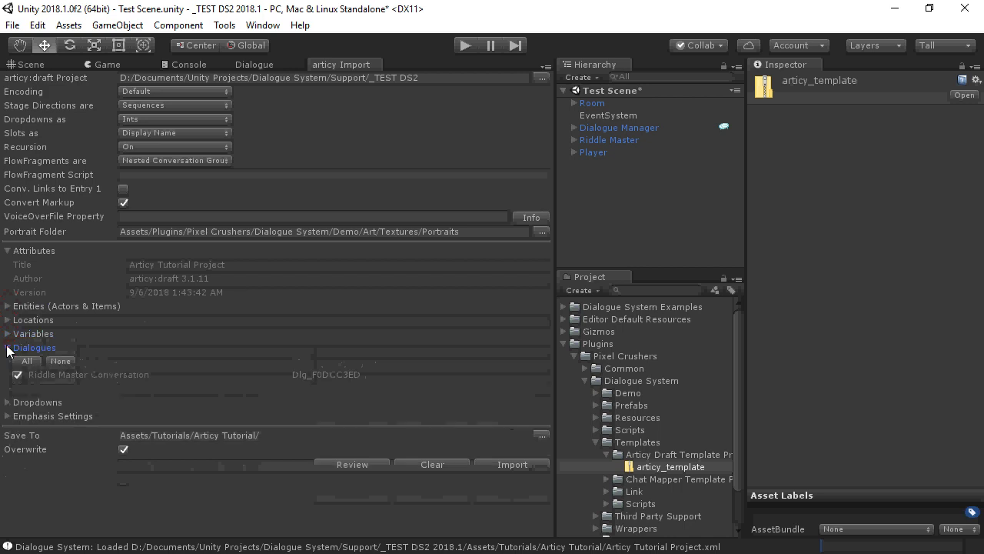
{"action": "left_click", "coordinate": [8, 348]}
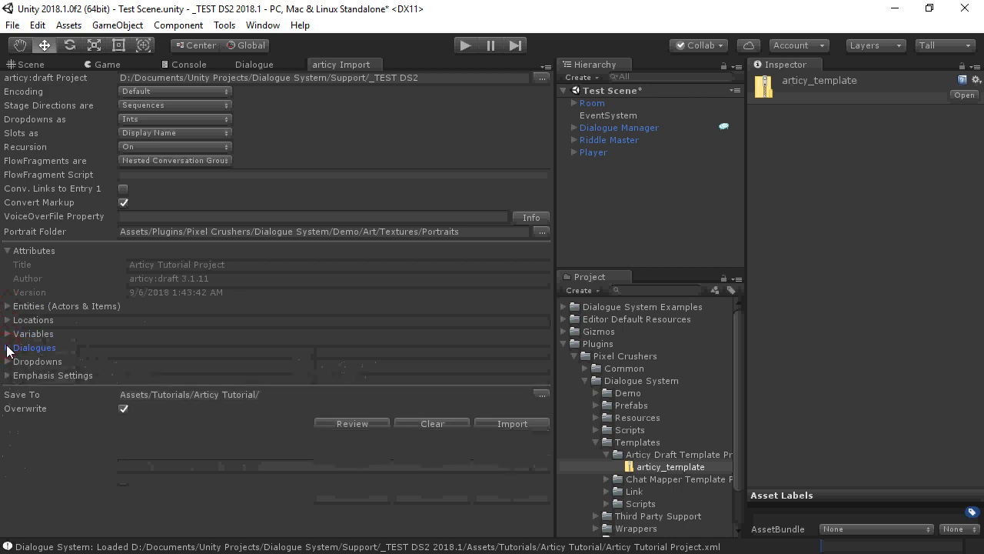
- Import it into the 'Articy Tutorial Project' database and locate it under Tutorials
{"action": "left_click", "coordinate": [516, 424]}
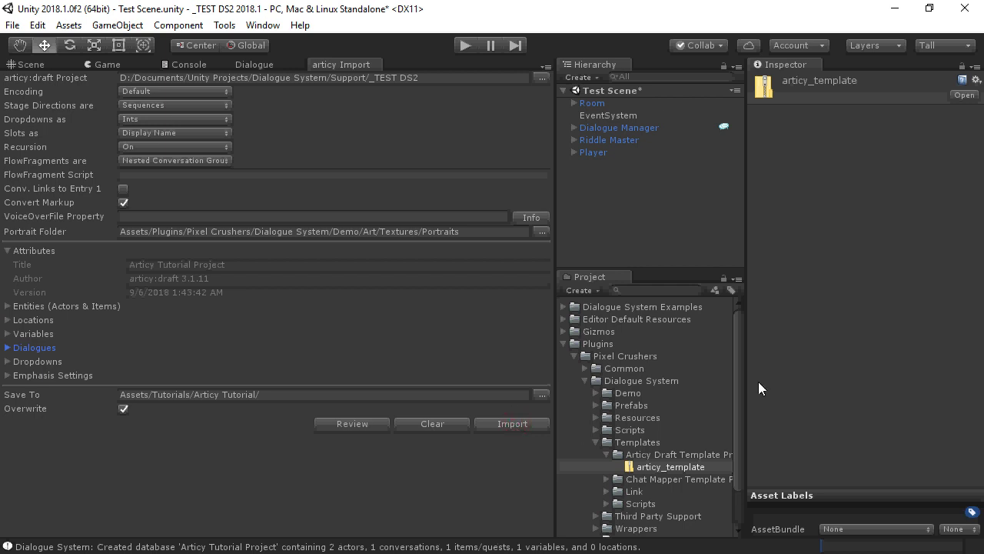
{"action": "left_click_drag", "start_coordinate": [737, 377], "coordinate": [724, 448]}
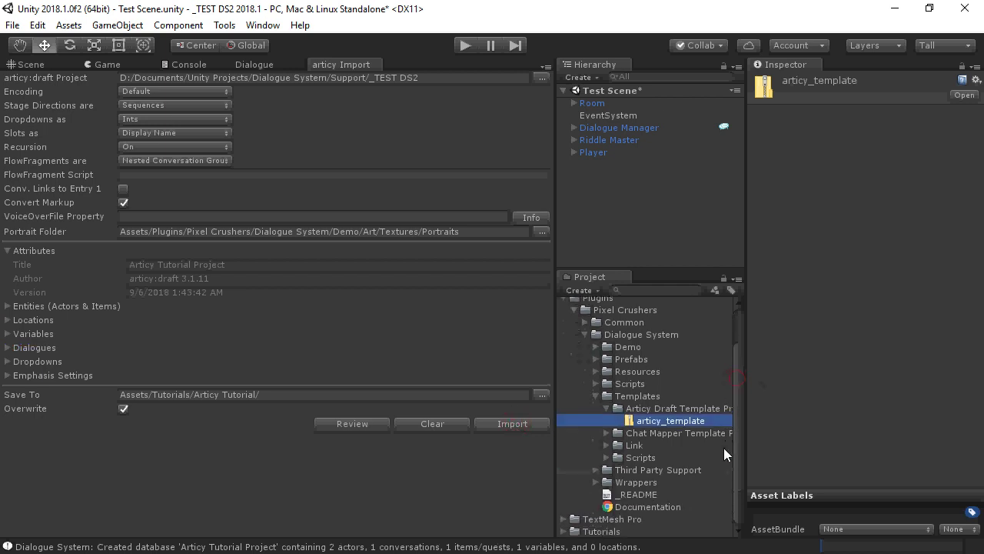
{"action": "left_click", "coordinate": [565, 530]}
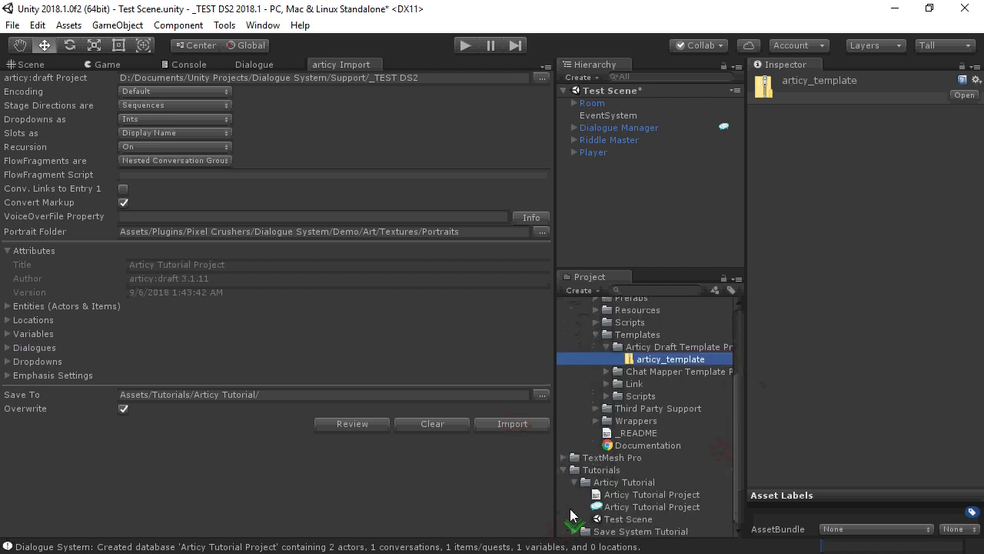
- Open the database in the Dialogue Editor and check the Riddle Master actor, Riddle Quest and variables
{"action": "left_click", "coordinate": [615, 507]}
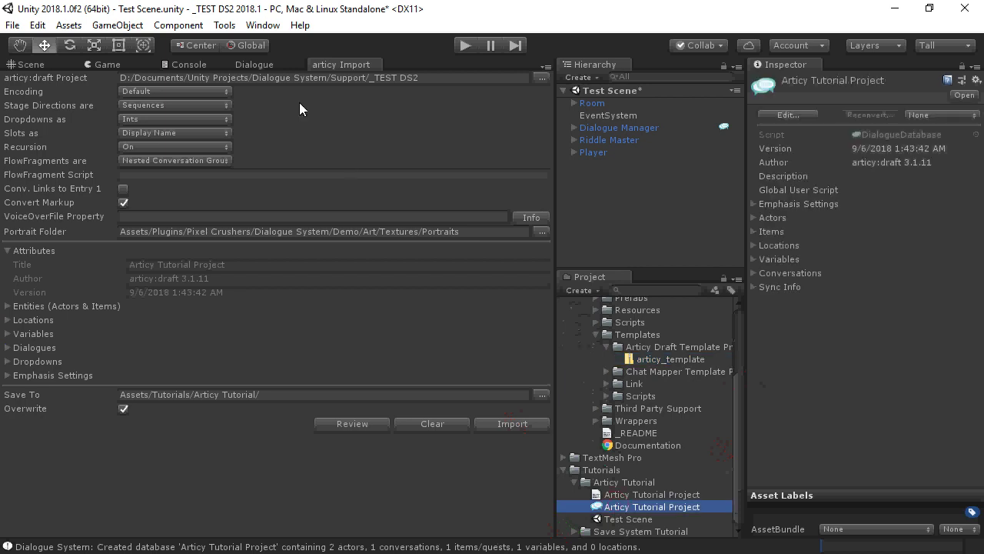
{"action": "left_click", "coordinate": [257, 68]}
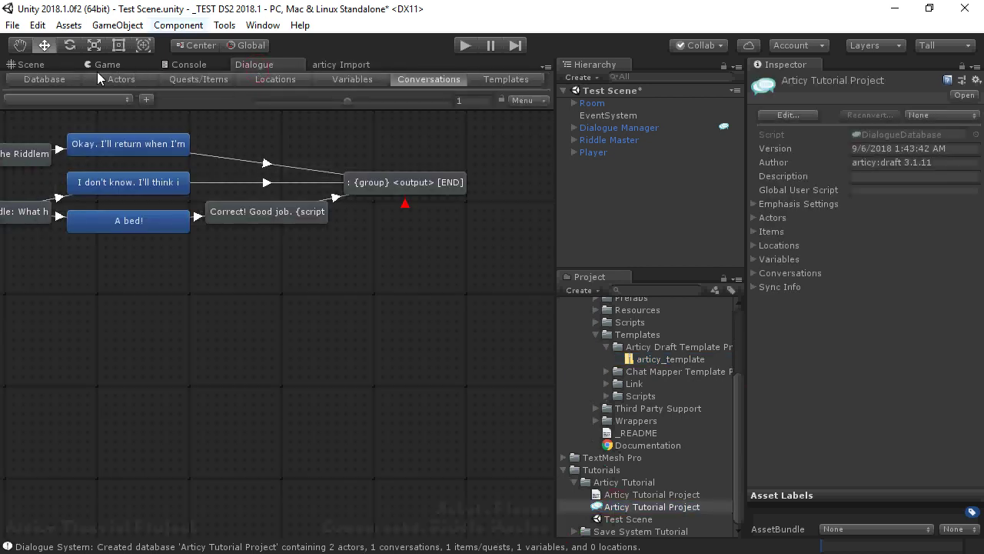
{"action": "left_click", "coordinate": [104, 80]}
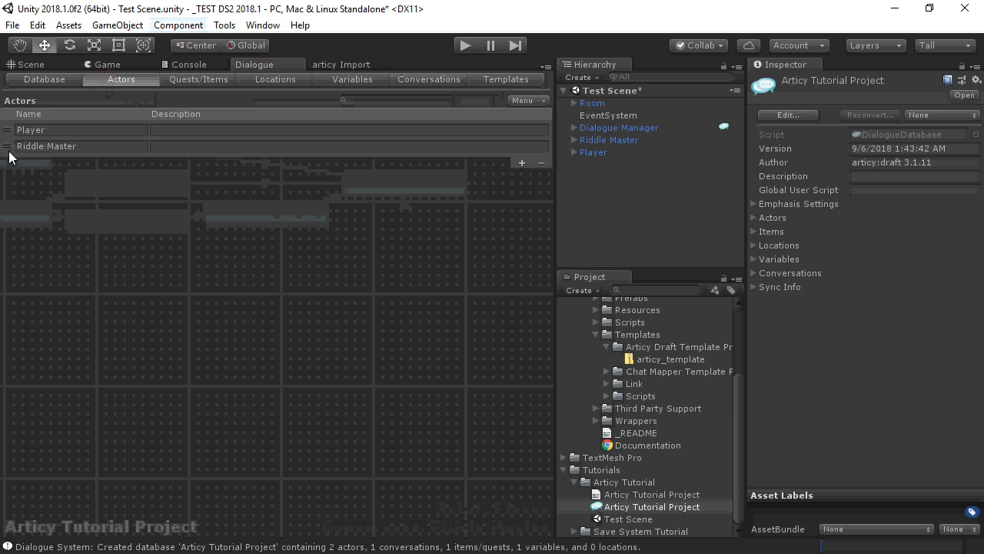
{"action": "left_click", "coordinate": [7, 146]}
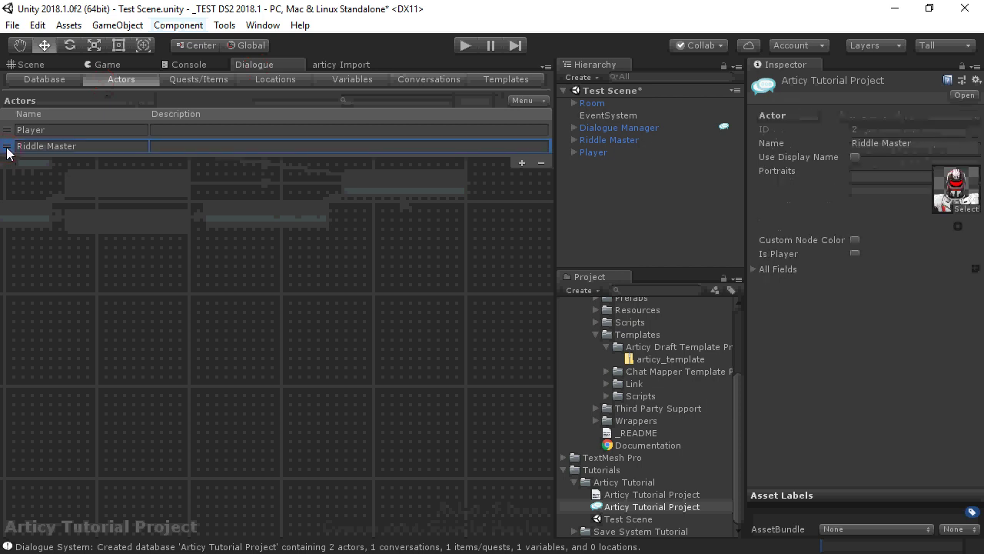
{"action": "left_click", "coordinate": [196, 80]}
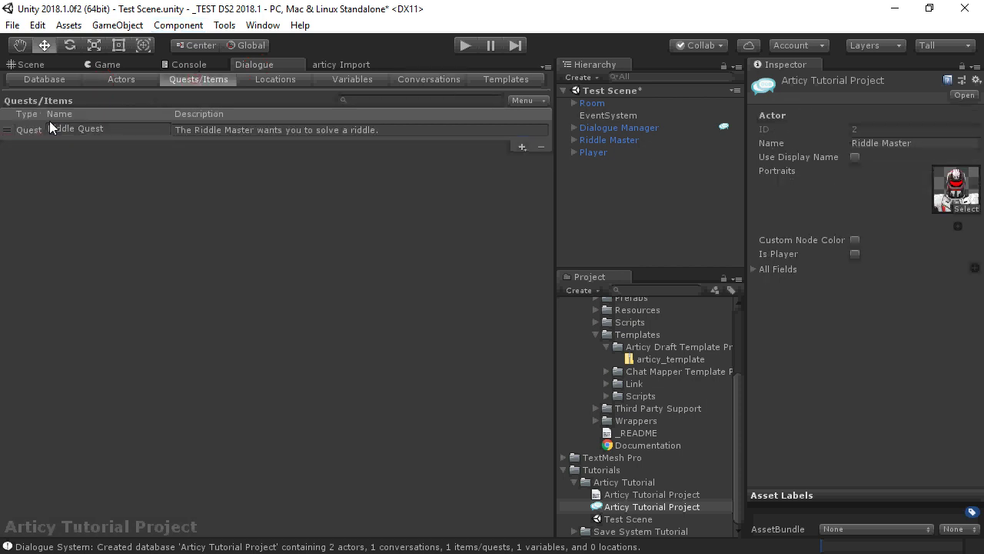
{"action": "left_click", "coordinate": [7, 131]}
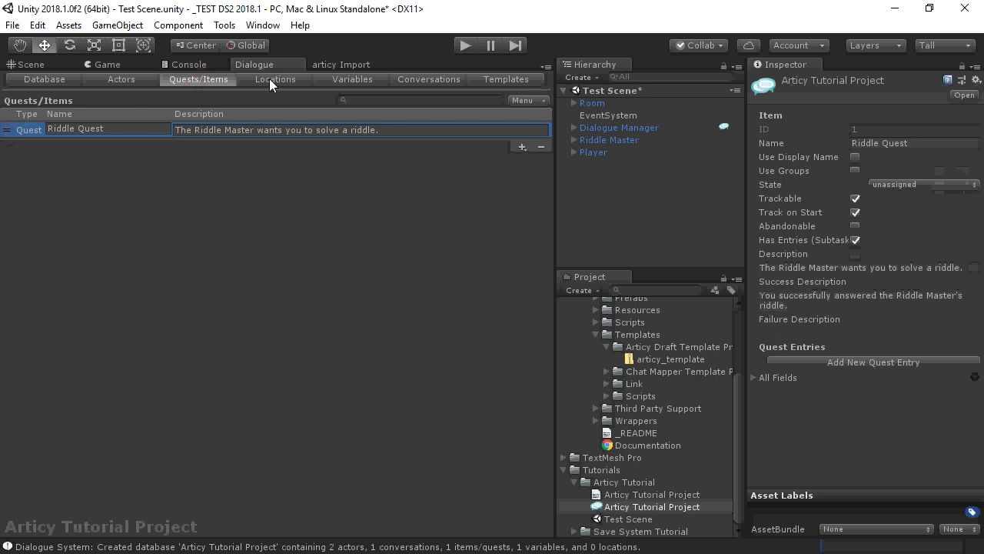
{"action": "left_click", "coordinate": [336, 79]}
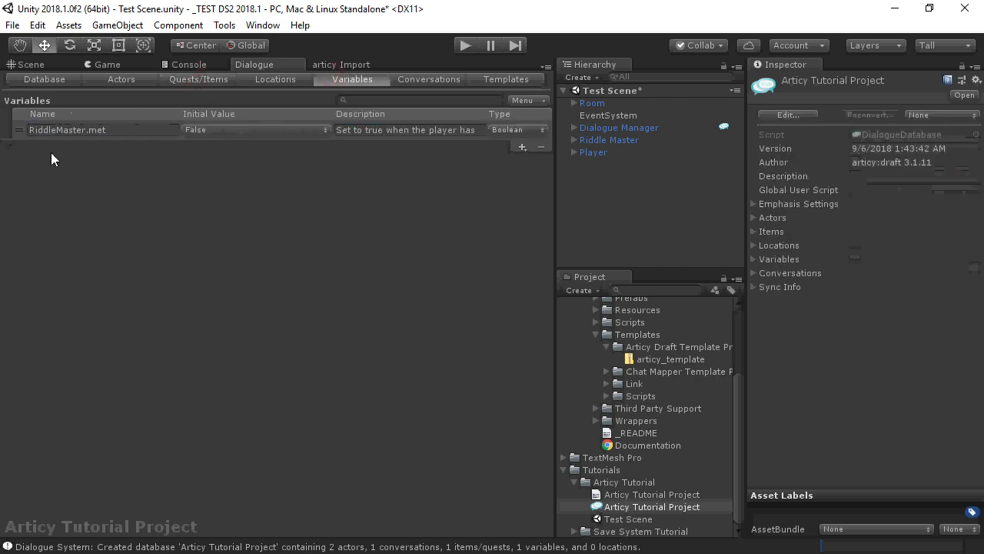
- Browse the riddle conversation graph from the RiddleMaster.met branch to 'Correct! Good job.'
{"action": "left_click", "coordinate": [417, 77]}
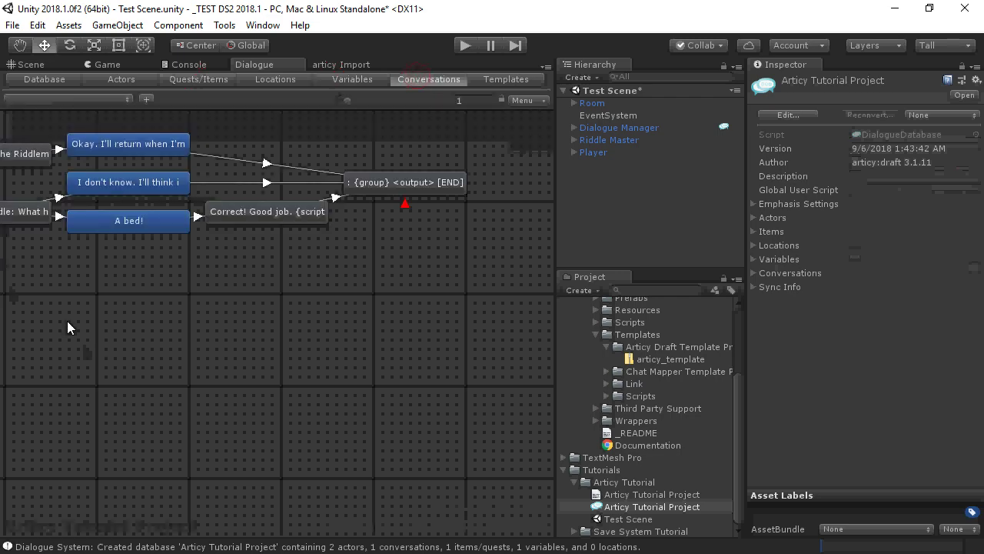
{"action": "middle_click_drag", "start_coordinate": [66, 301], "coordinate": [592, 326]}
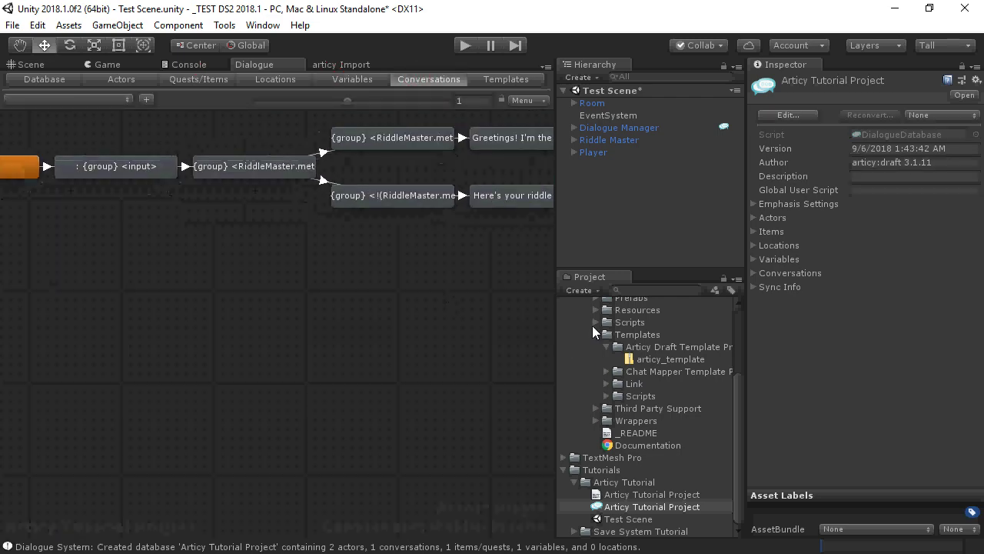
{"action": "middle_click_drag", "start_coordinate": [192, 266], "coordinate": [8, 287]}
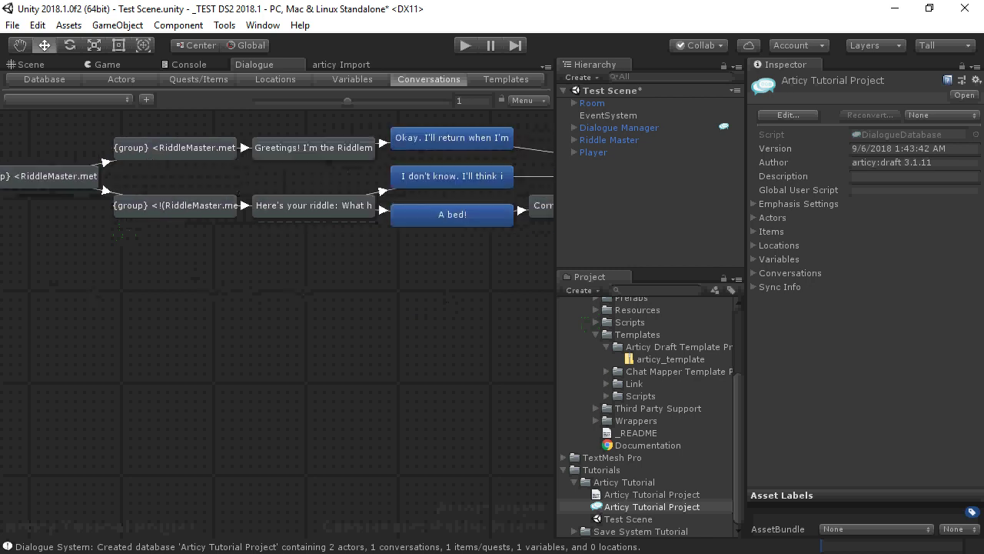
{"action": "middle_click_drag", "start_coordinate": [436, 248], "coordinate": [292, 279]}
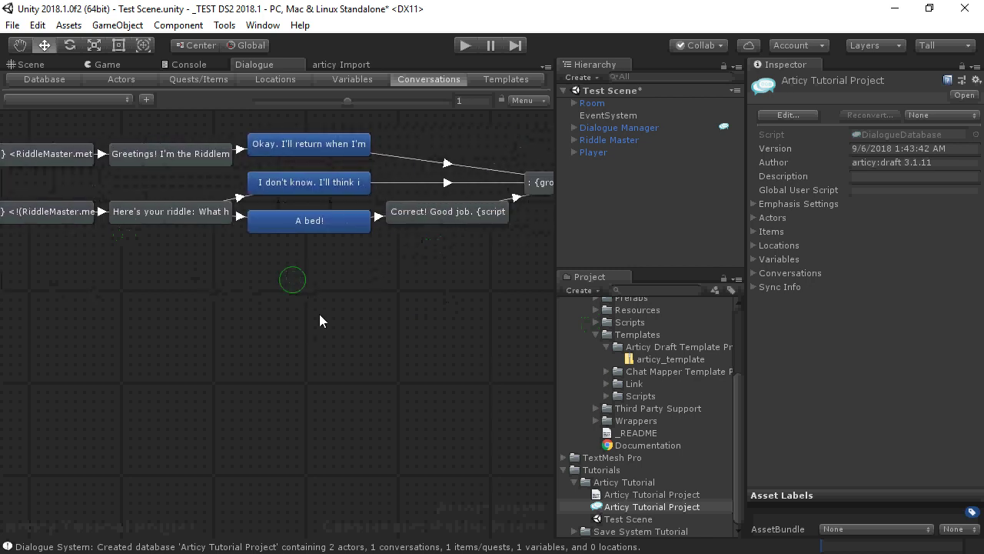
- Make Articy Tutorial Project the Dialogue Manager's initial database and enable Allow Alerts During Conversations
{"action": "left_click", "coordinate": [644, 127]}
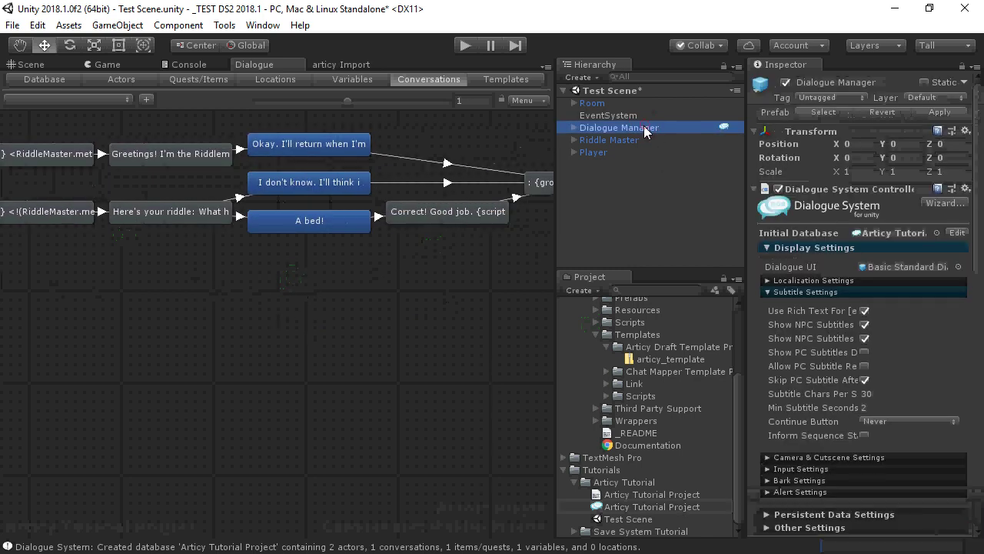
{"action": "left_click_drag", "start_coordinate": [631, 506], "coordinate": [906, 242]}
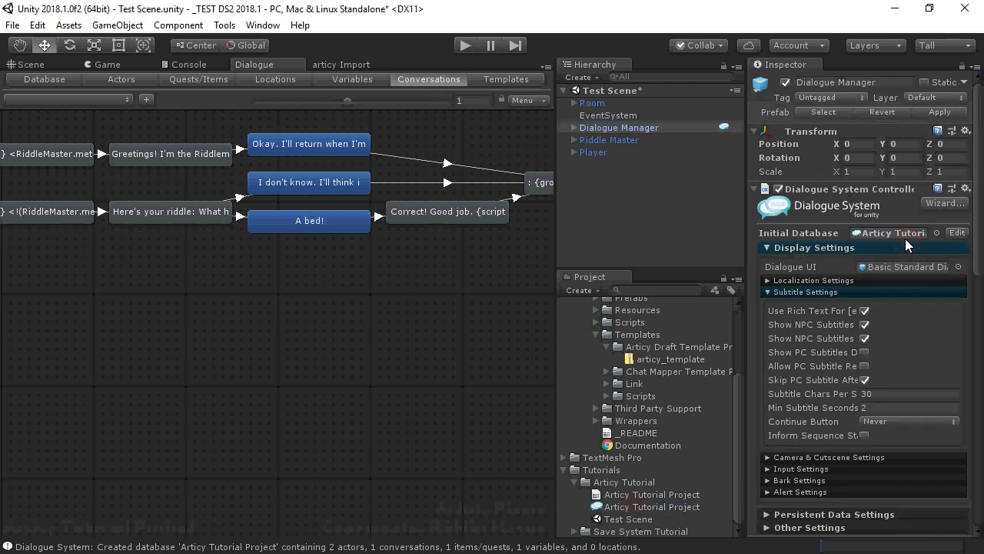
{"action": "left_click", "coordinate": [824, 490]}
{"action": "scroll", "coordinate": [824, 491], "scroll_direction": "down", "scroll_amount": 3}
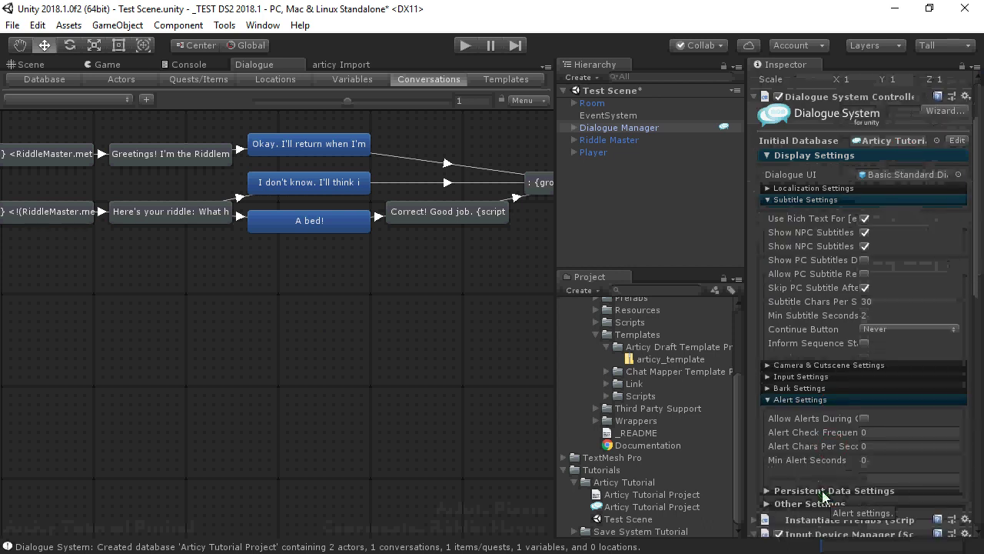
{"action": "left_click", "coordinate": [865, 418]}
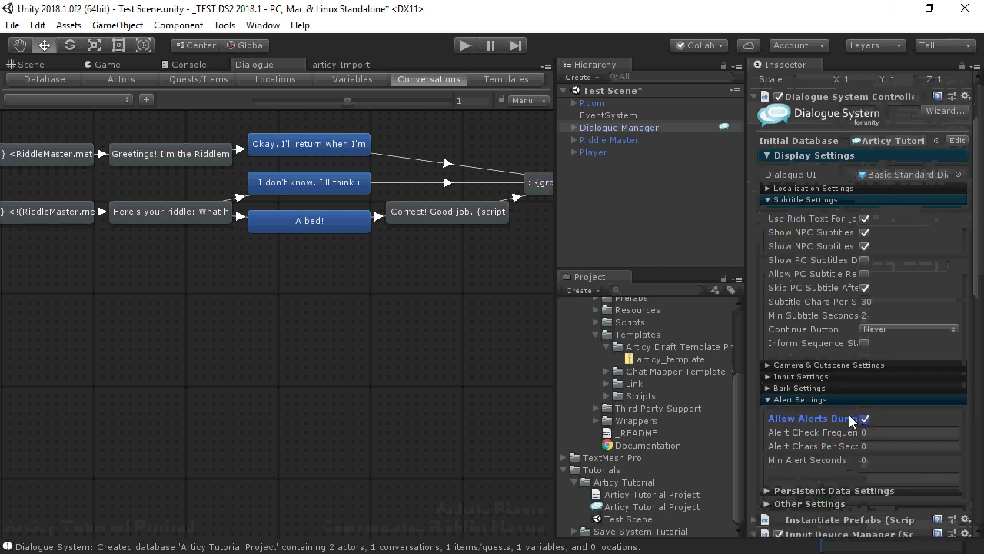
{"action": "left_click", "coordinate": [824, 397]}
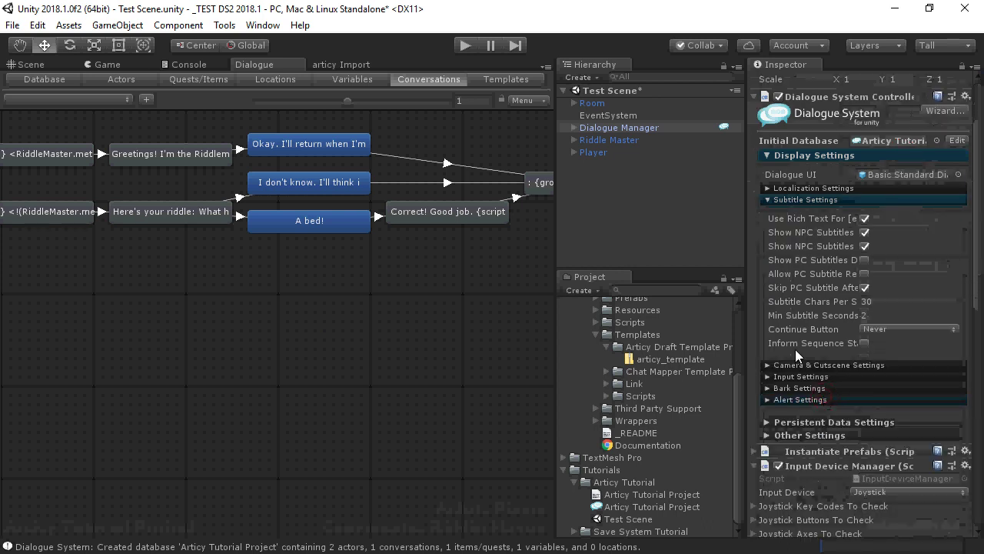
- Add a Dialogue System Trigger component to the Riddle Master NPC
{"action": "left_click", "coordinate": [623, 140]}
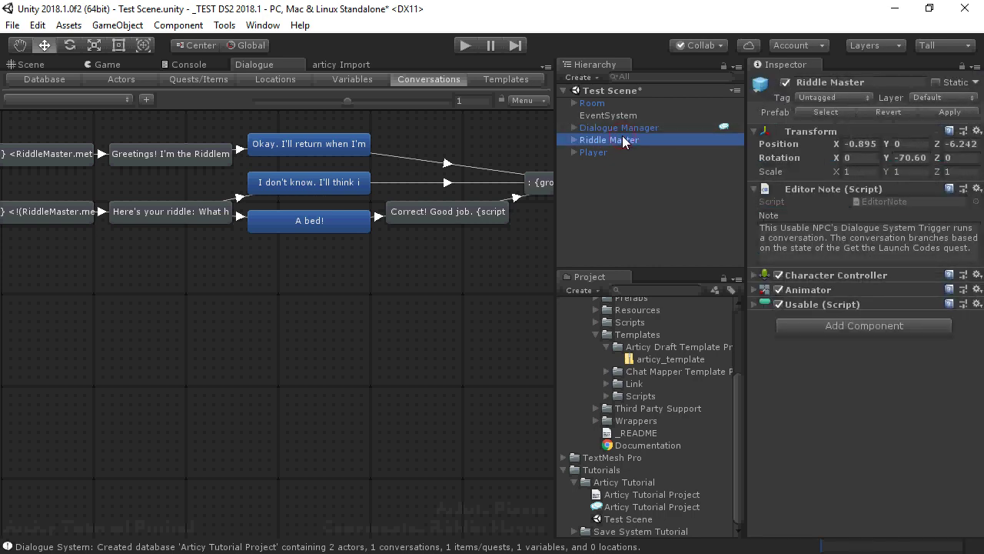
{"action": "left_click", "coordinate": [31, 66]}
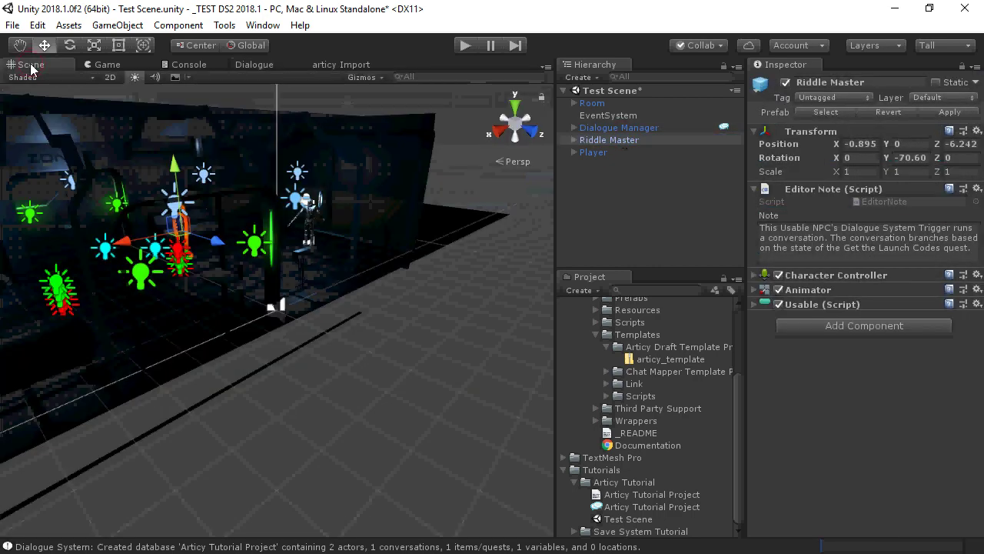
{"action": "left_click", "coordinate": [843, 328]}
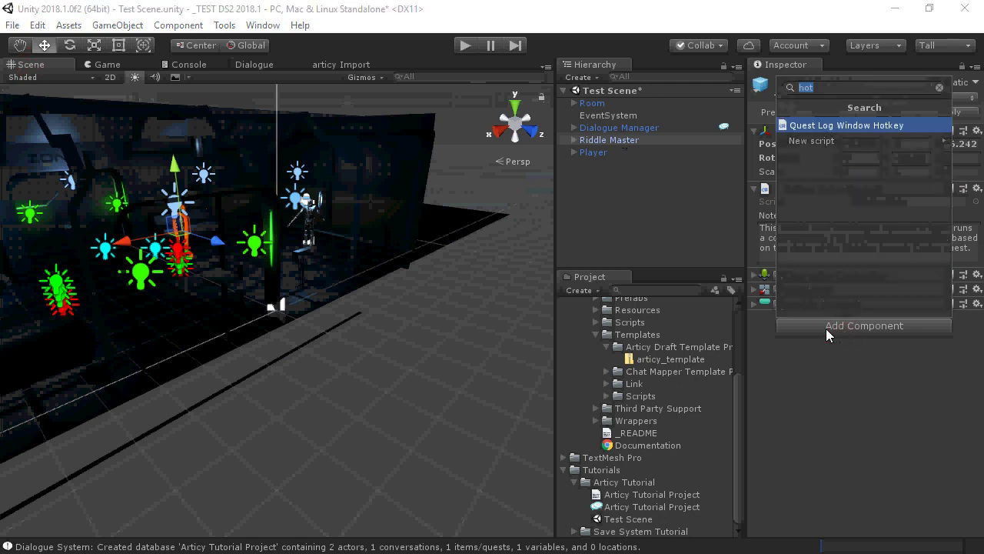
{"action": "type", "text": "trigg"}
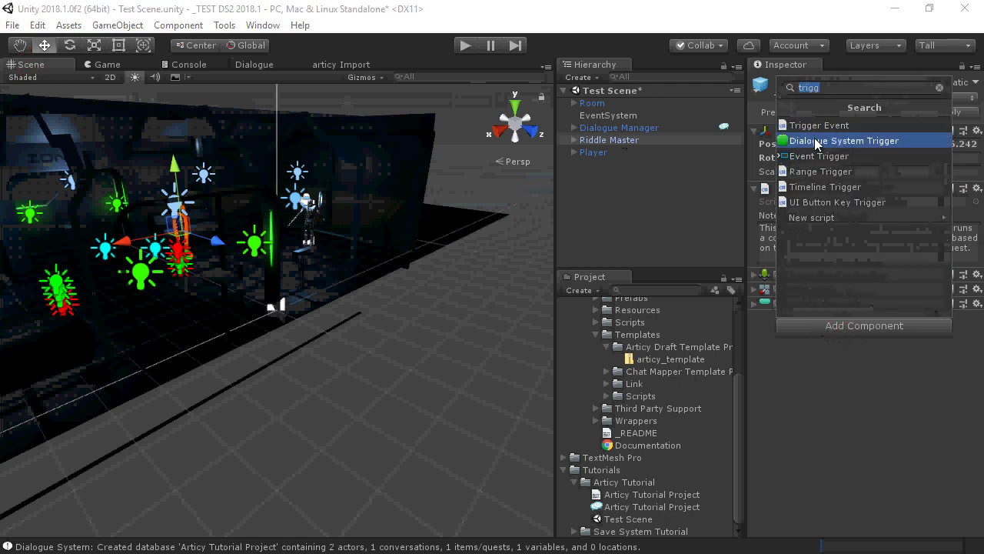
{"action": "left_click", "coordinate": [817, 141]}
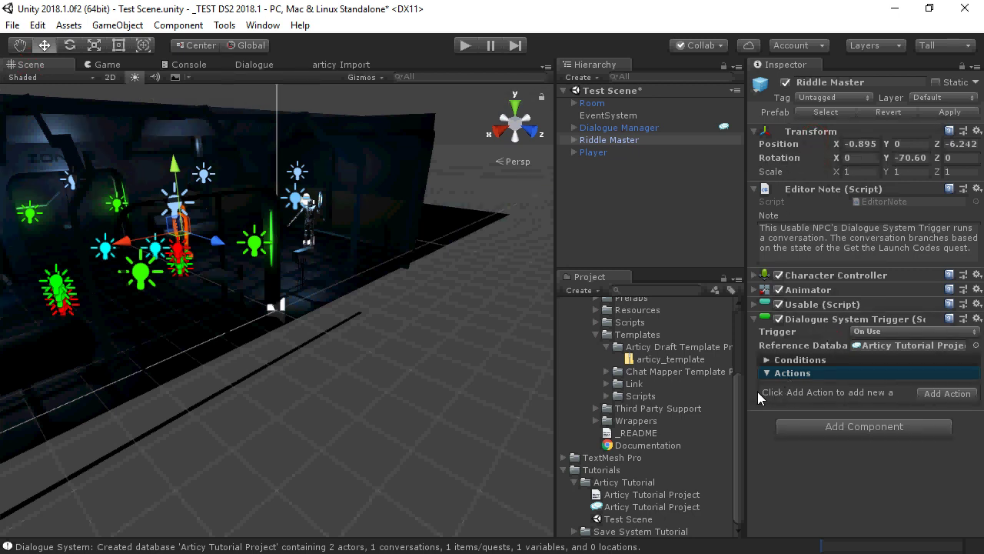
- Give the trigger a Start Conversation action using Riddle Master Conversation
{"action": "left_click", "coordinate": [940, 395]}
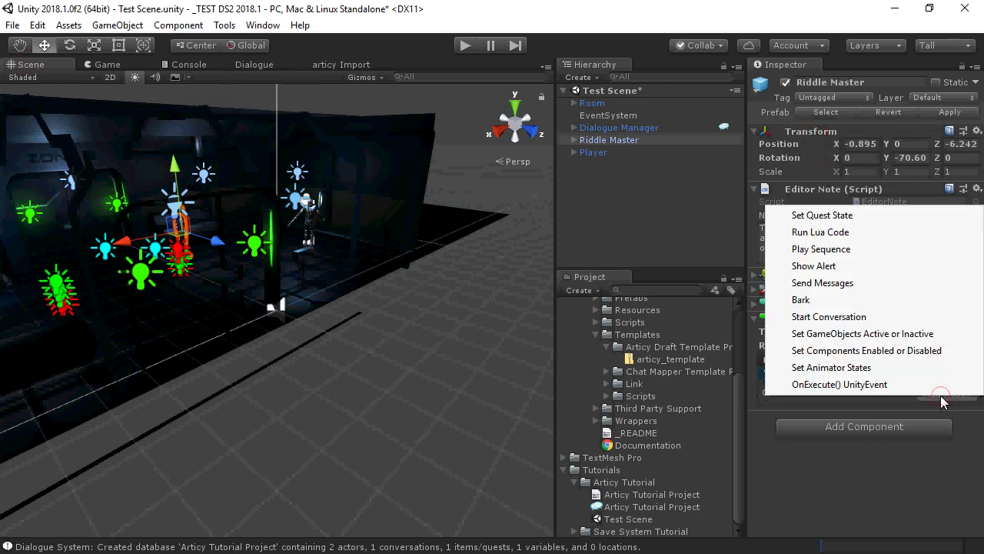
{"action": "left_click", "coordinate": [842, 316]}
{"action": "left_click", "coordinate": [886, 429]}
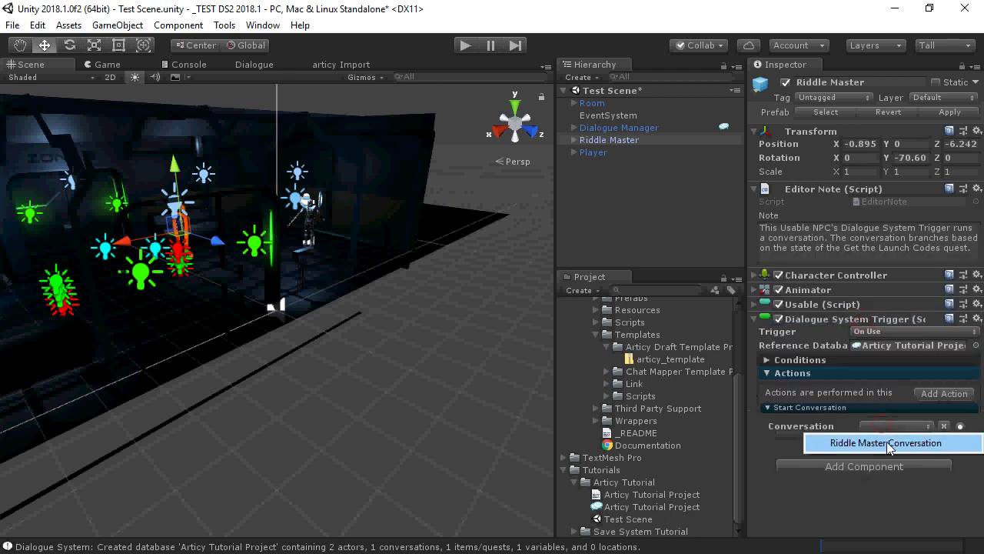
{"action": "left_click", "coordinate": [890, 444]}
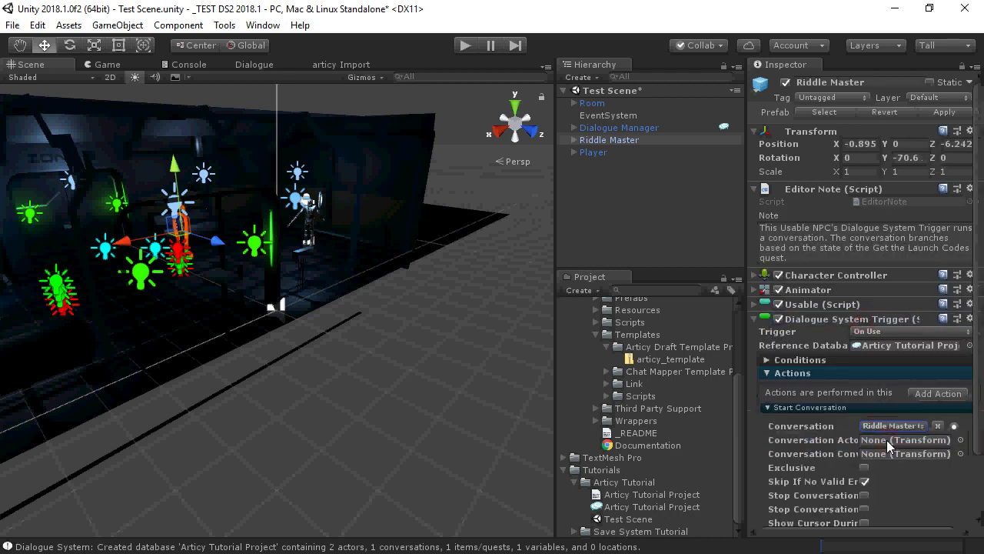
- In Play mode, accept the Riddle Quest from the Riddle Master and review it in the Quest Journal
{"action": "left_click", "coordinate": [465, 45]}
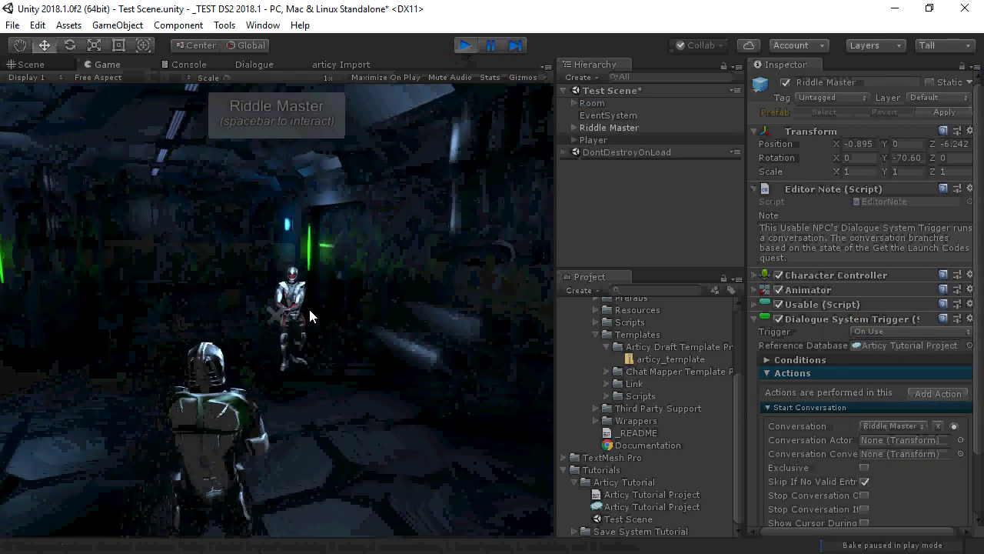
{"action": "key", "text": "space"}
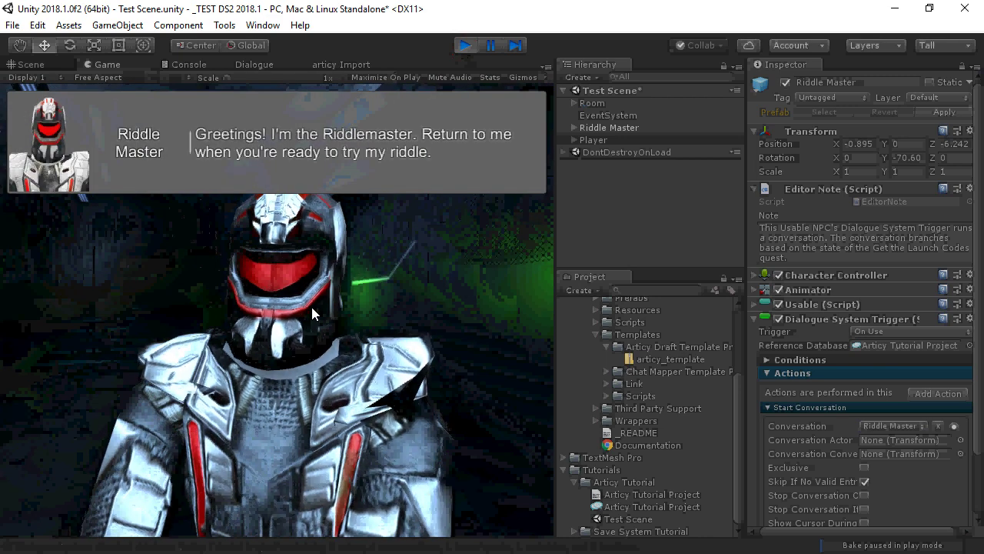
{"action": "left_click", "coordinate": [317, 346]}
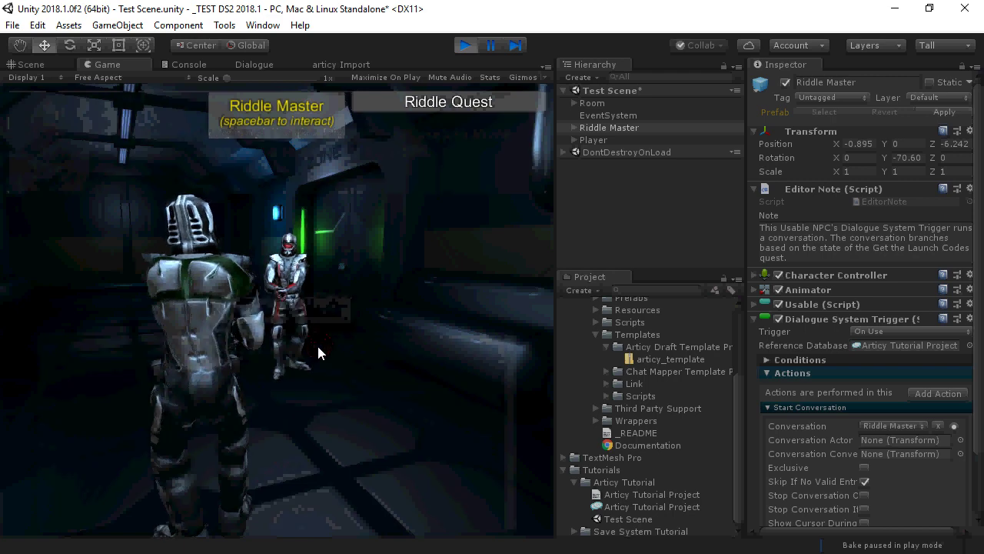
{"action": "key", "text": "j"}
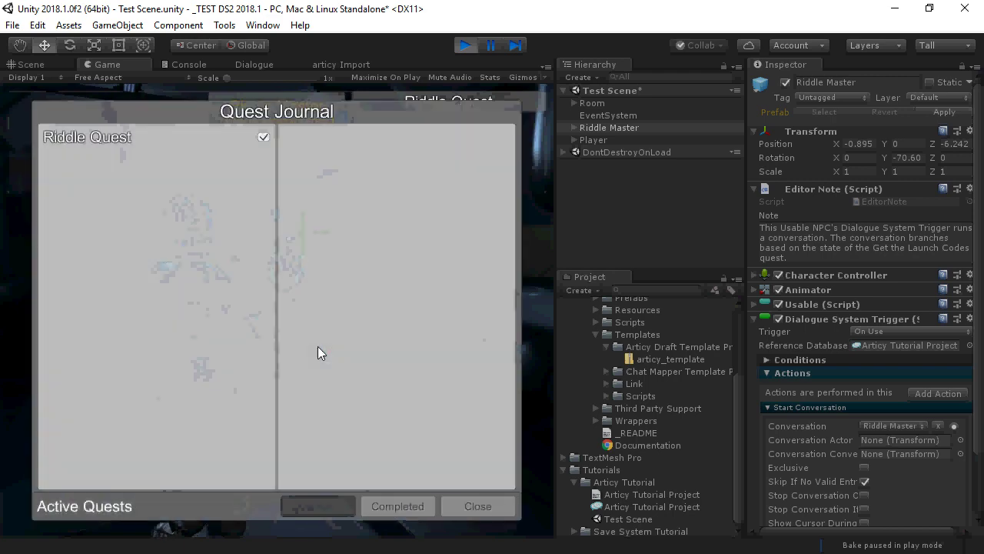
{"action": "left_click", "coordinate": [98, 146]}
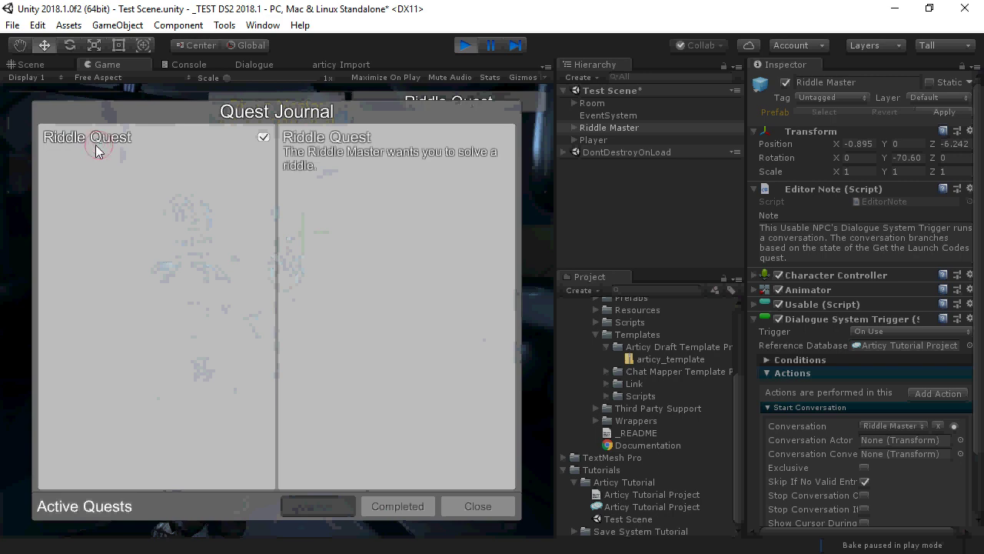
{"action": "left_click", "coordinate": [464, 509]}
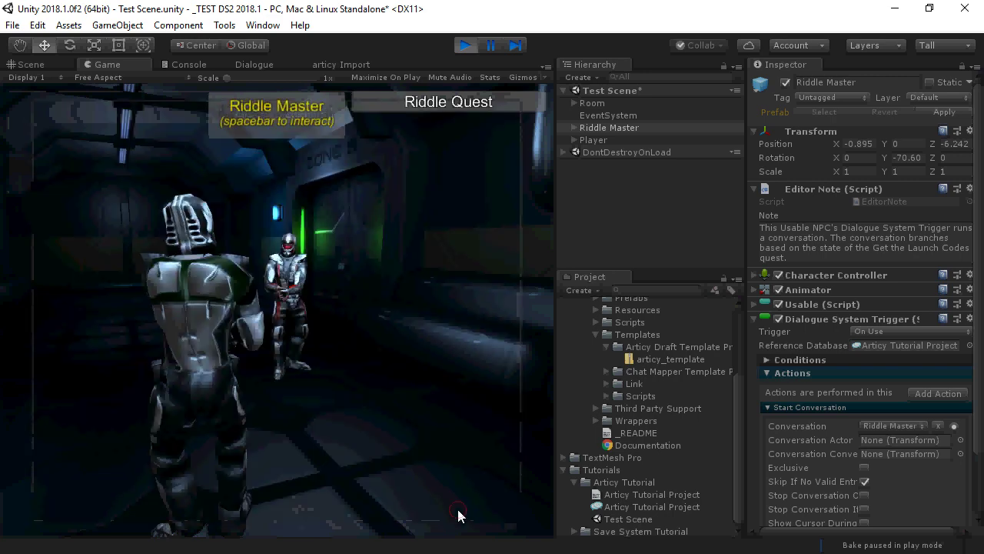
- Walk back to the Riddle Master and answer 'A bed!' to complete the Riddle Quest
{"action": "key", "text": "w"}
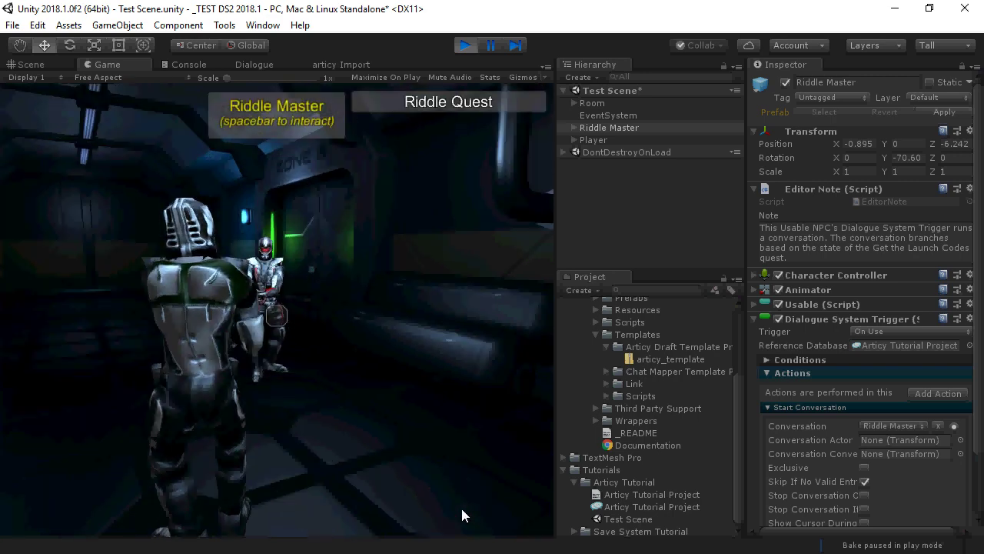
{"action": "key", "text": "space"}
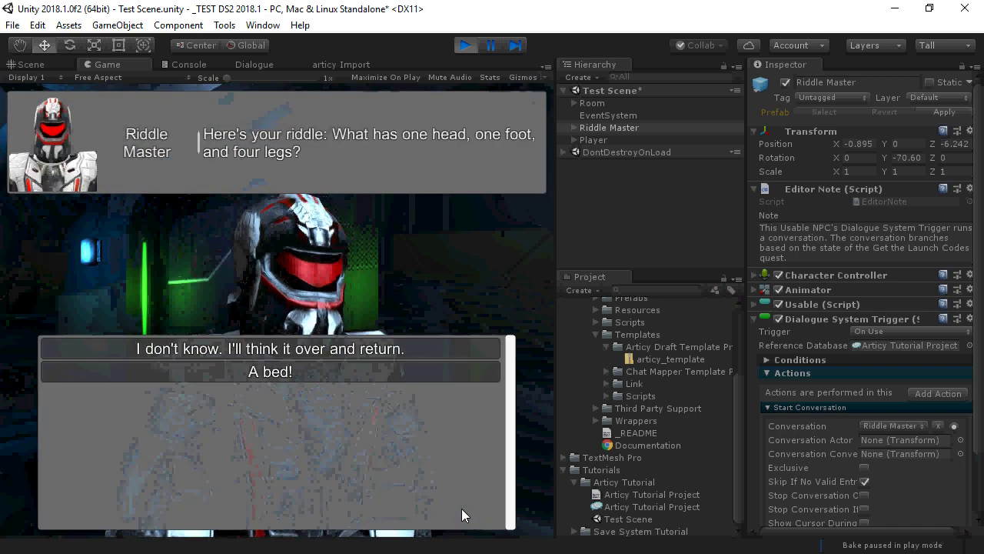
{"action": "left_click", "coordinate": [251, 371]}
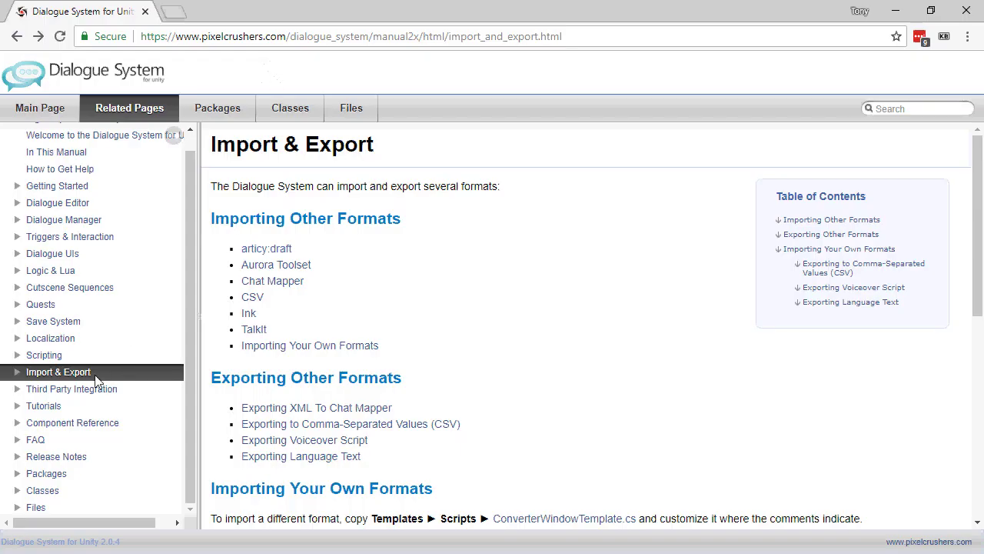
- Go to the articy:draft manual page's Runtime Conversion section and scroll through the code example to localization import
{"action": "left_click", "coordinate": [286, 251]}
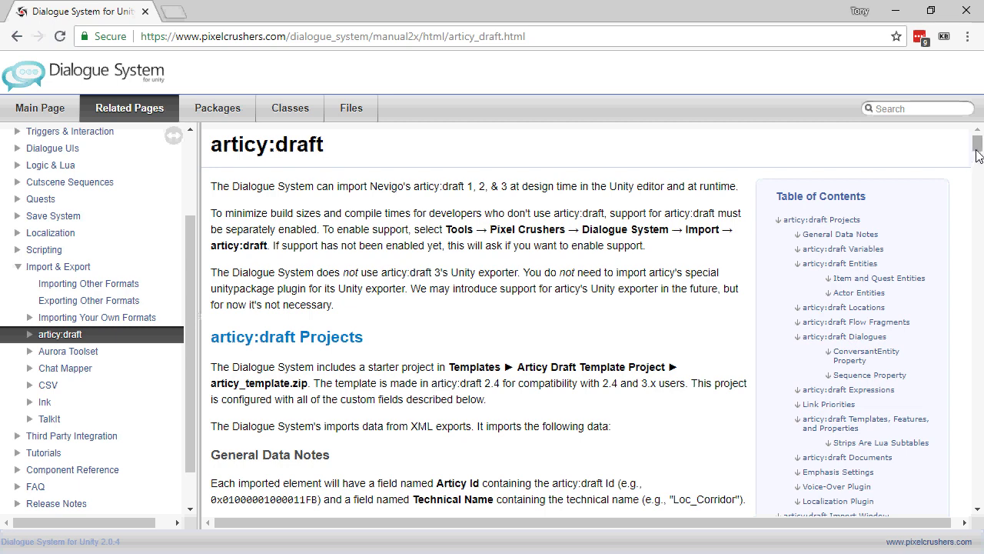
{"action": "left_click_drag", "start_coordinate": [978, 155], "coordinate": [978, 158]}
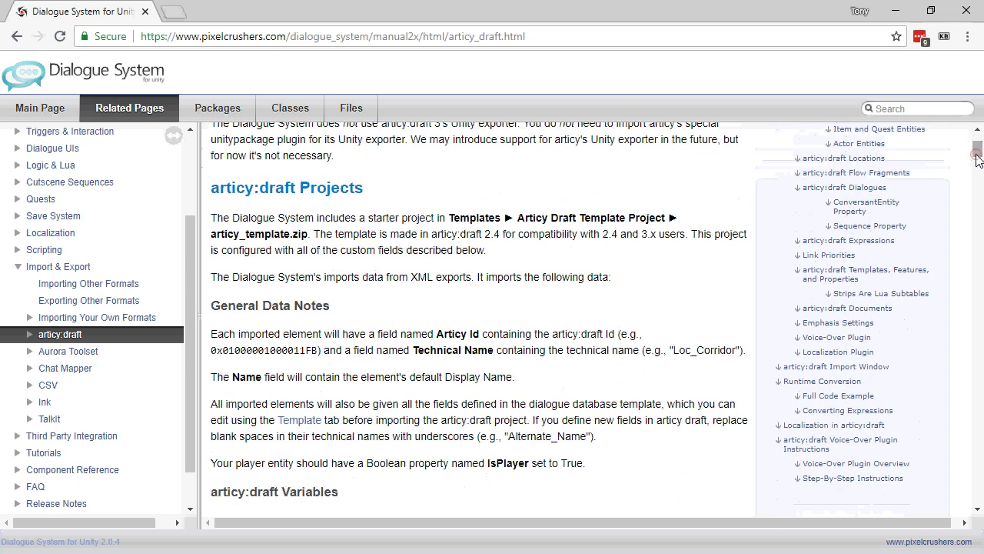
{"action": "left_click", "coordinate": [823, 382]}
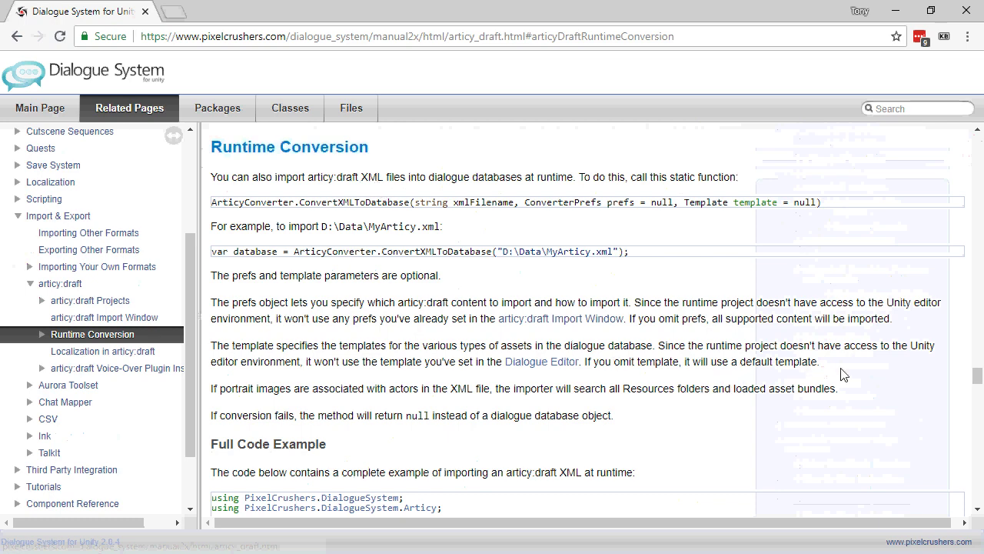
{"action": "left_click", "coordinate": [978, 474]}
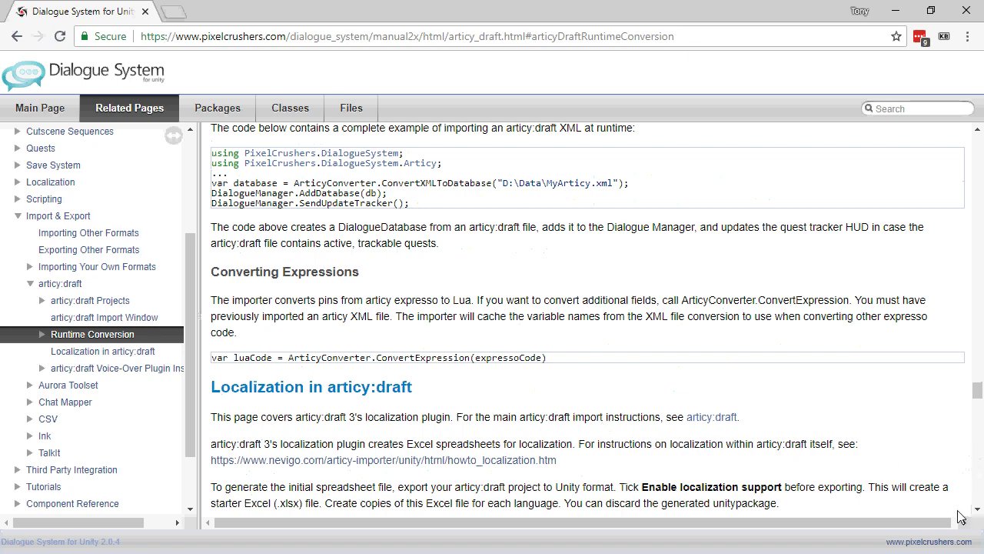
{"action": "left_click", "coordinate": [978, 487]}
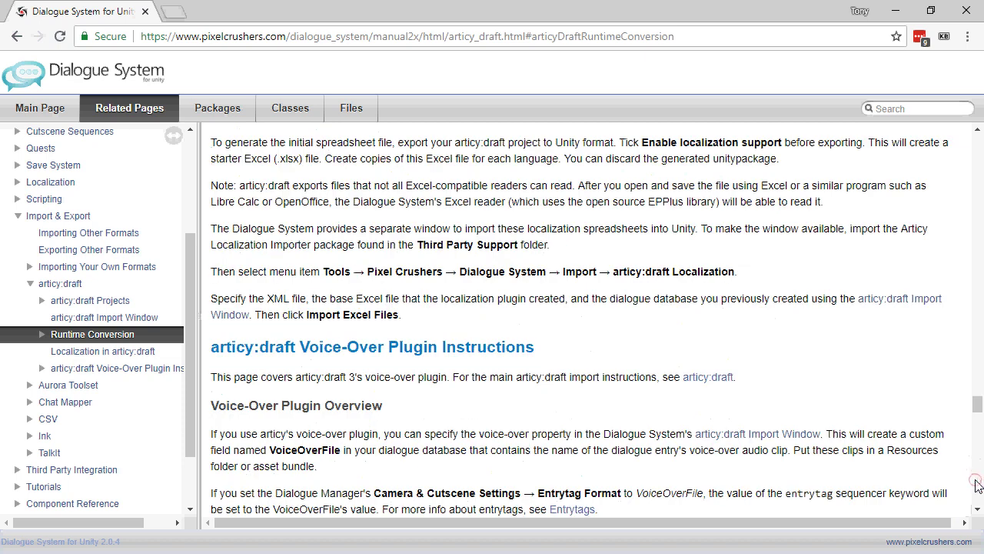